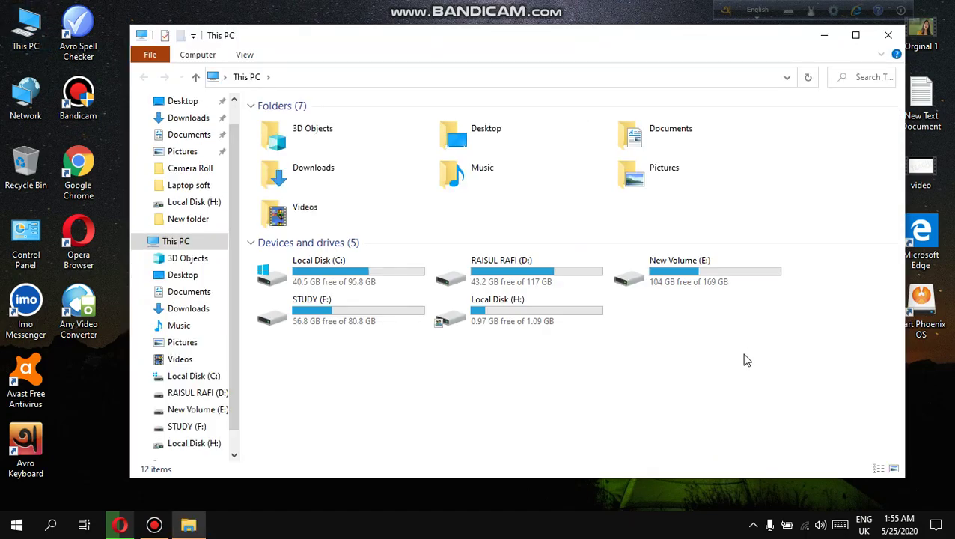
# Browse the folders on New Volume (E:), close File Explorer, and select the mylockbox_setup.zip archive on the desktop.
pyautogui.doubleClick(733, 265)
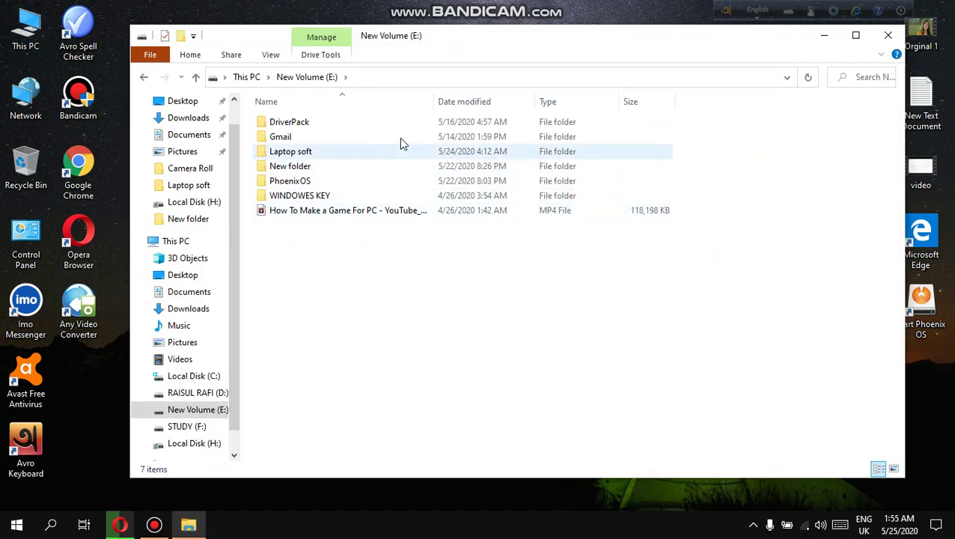
pyautogui.click(402, 120)
pyautogui.click(386, 168)
pyautogui.click(385, 193)
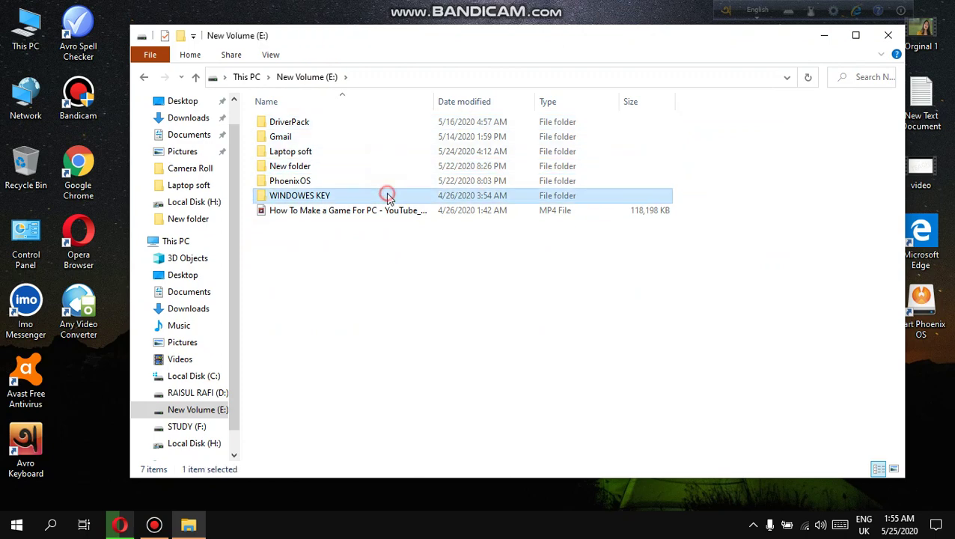
pyautogui.click(390, 249)
pyautogui.hotkey('alt', 'F4')
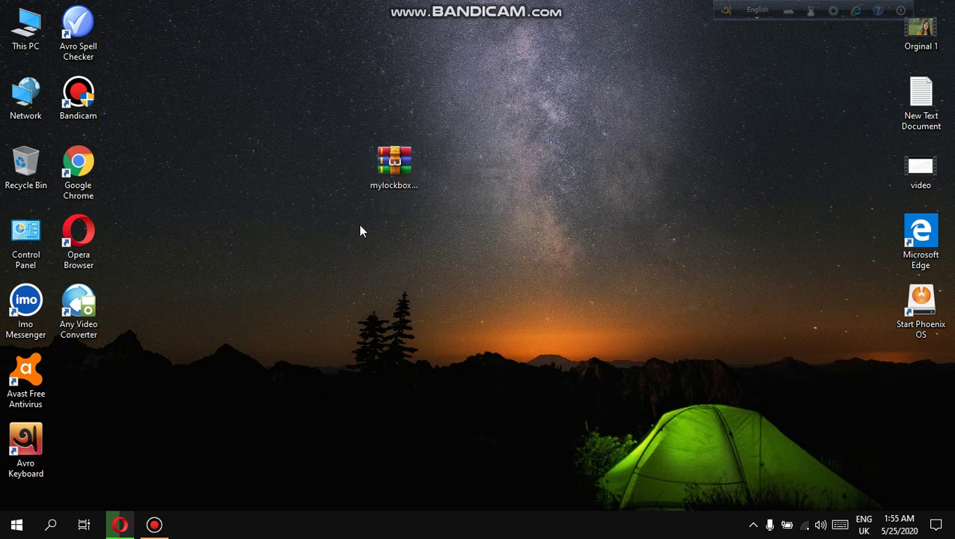
pyautogui.click(374, 178)
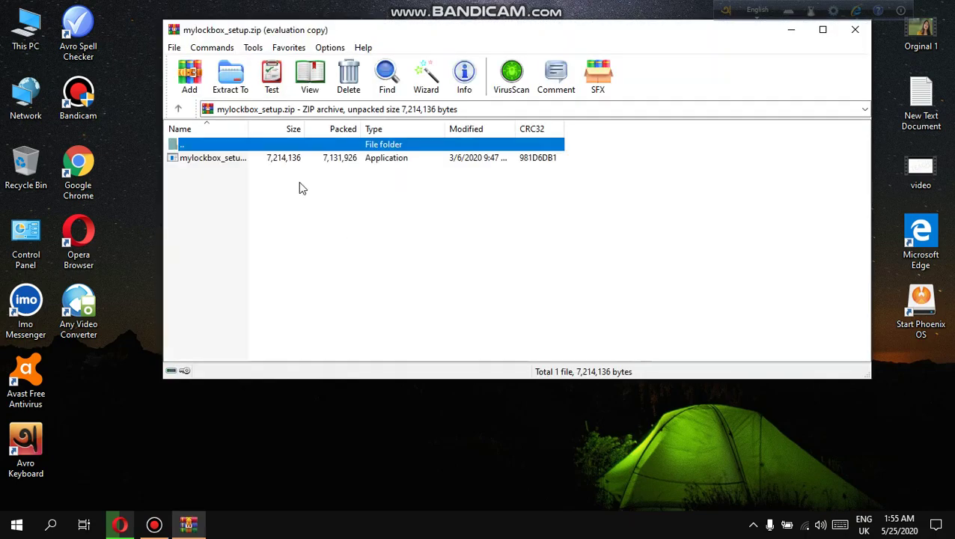
# Run mylockbox_setup.exe from the zip archive and keep English as the setup language.
pyautogui.doubleClick(214, 163)
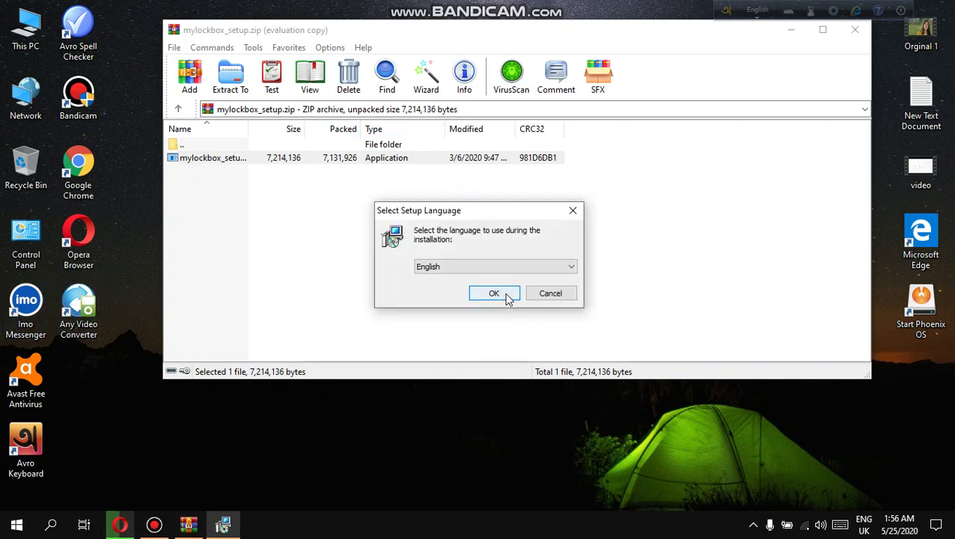
pyautogui.click(504, 293)
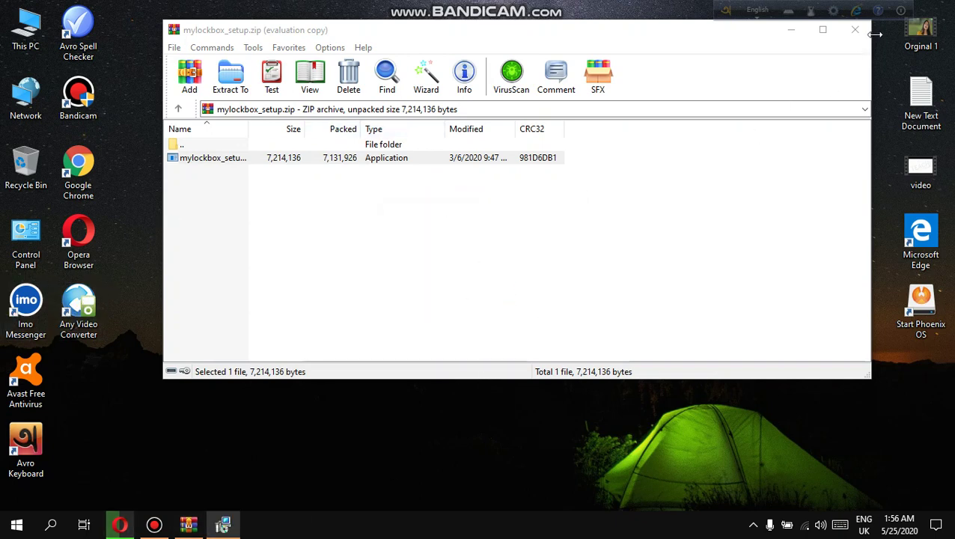
# Accept the license and install My Lockbox 4.3.5 into C:\Program Files\My Lockbox with default Start Menu folder.
pyautogui.click(356, 331)
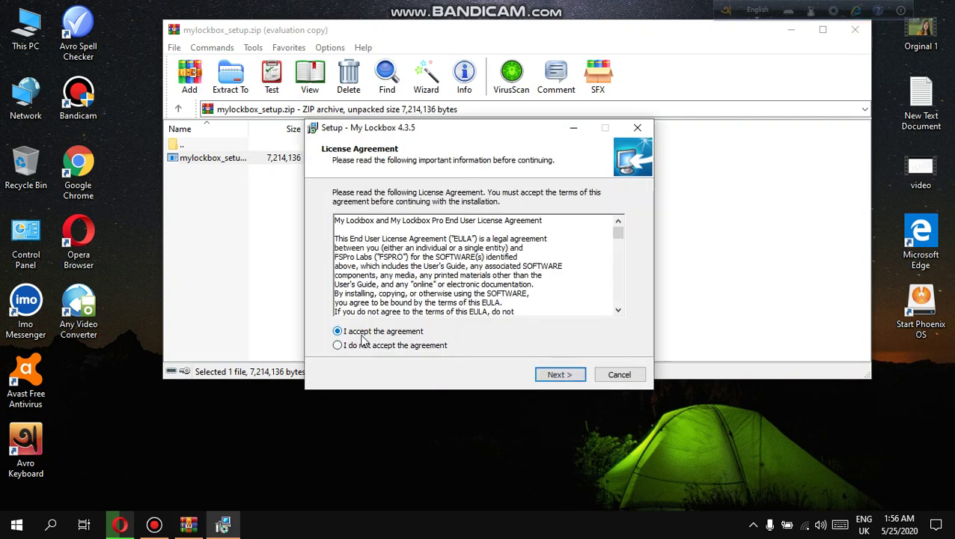
pyautogui.click(543, 376)
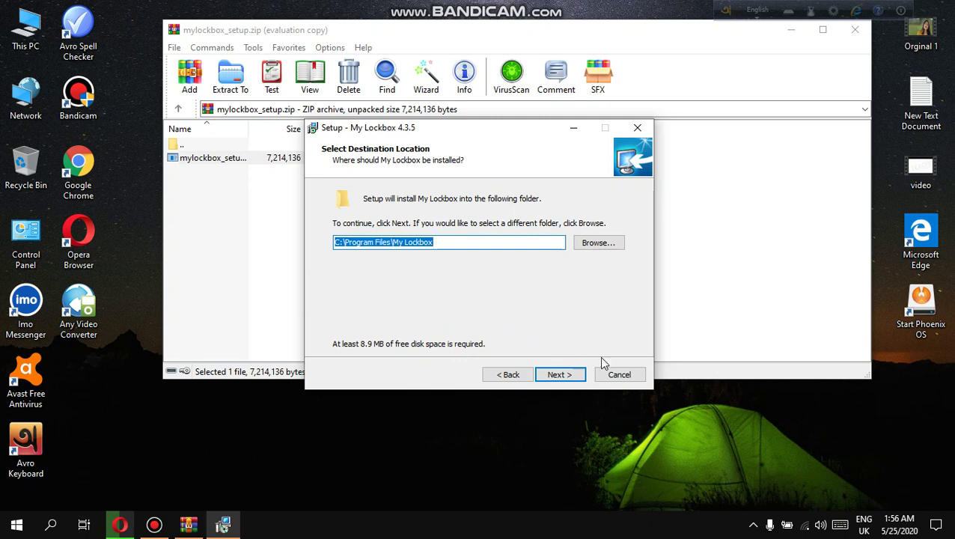
pyautogui.click(552, 375)
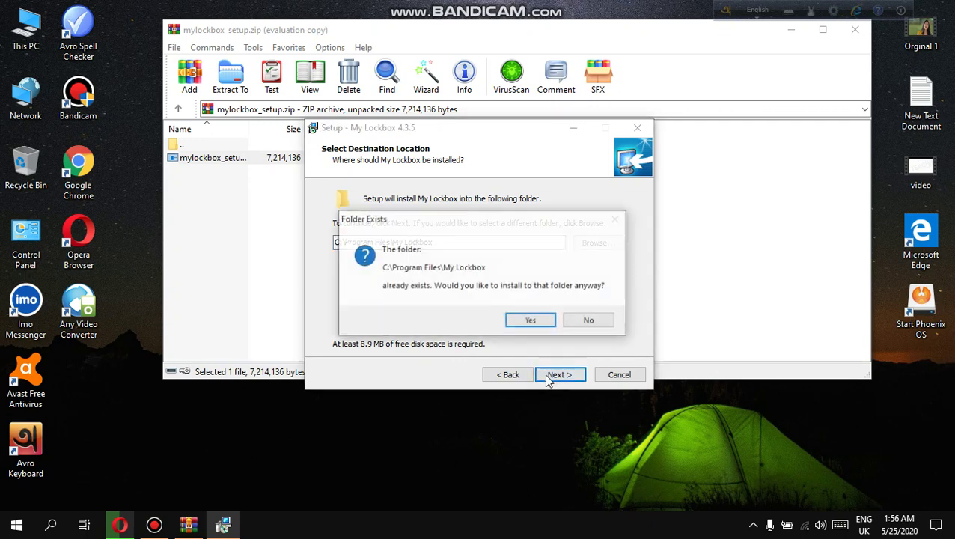
pyautogui.click(529, 322)
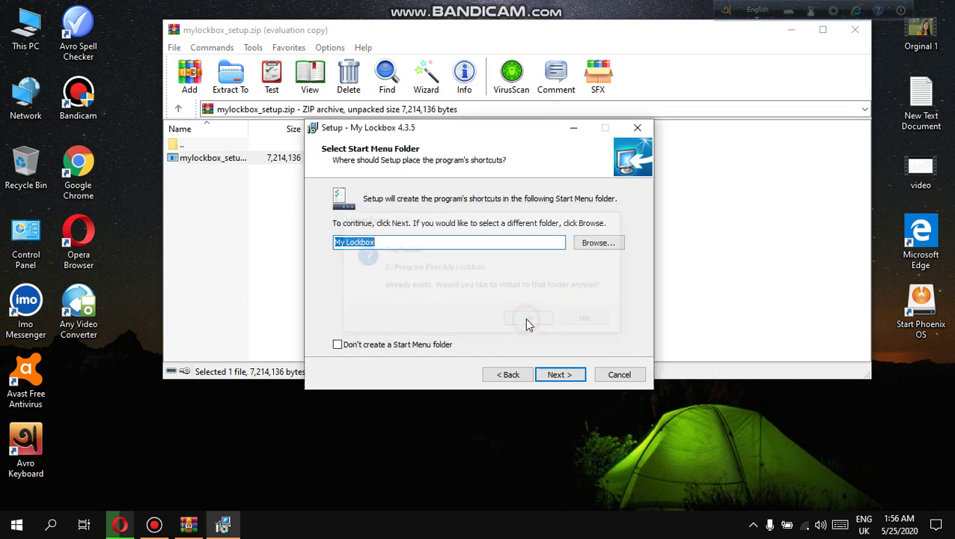
pyautogui.click(561, 375)
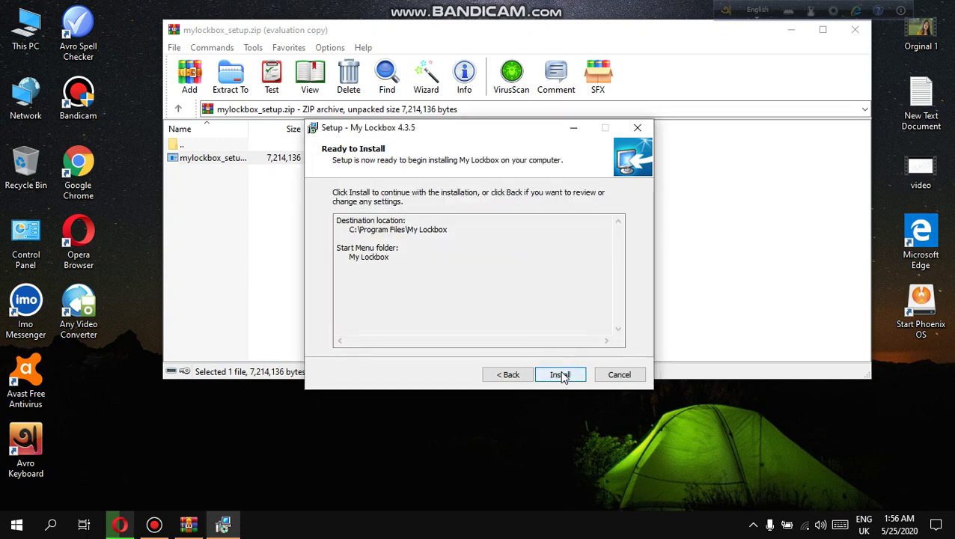
pyautogui.click(563, 376)
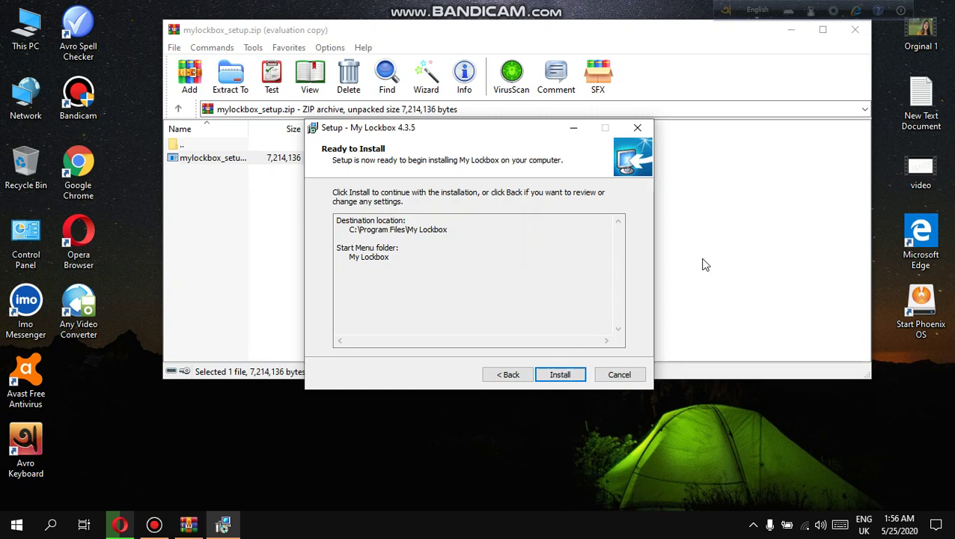
pyautogui.click(856, 31)
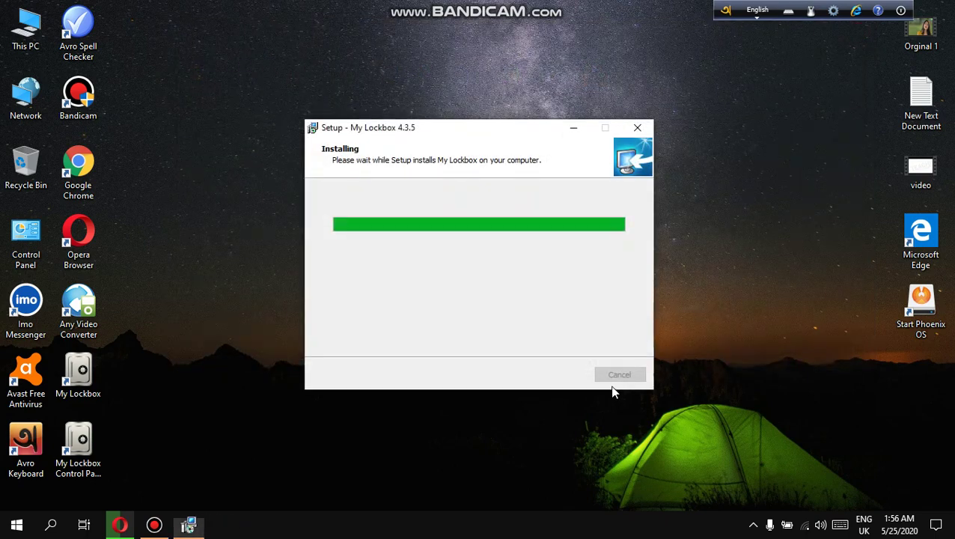
pyautogui.click(567, 376)
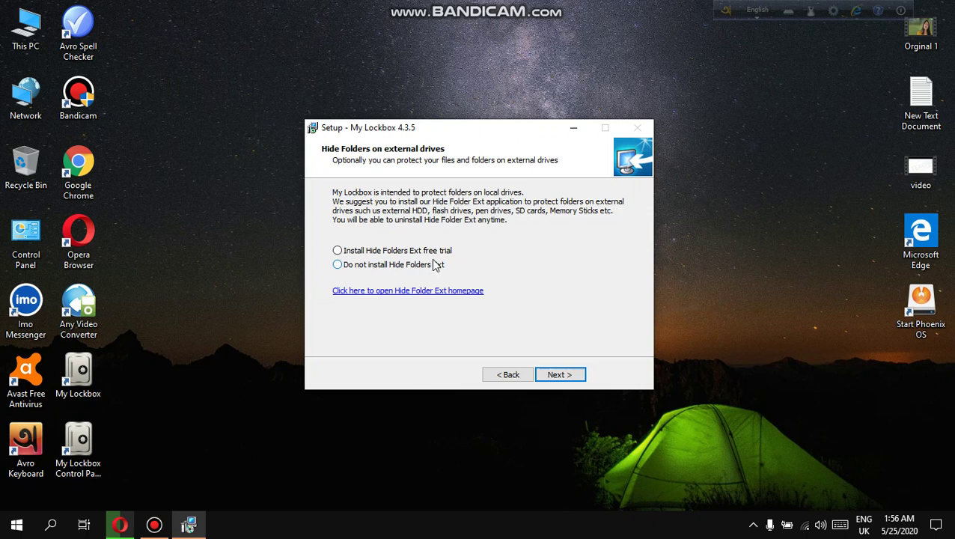
# Opt into the Hide Folders Ext free trial and start downloading its 3.06 MB of files.
pyautogui.click(370, 253)
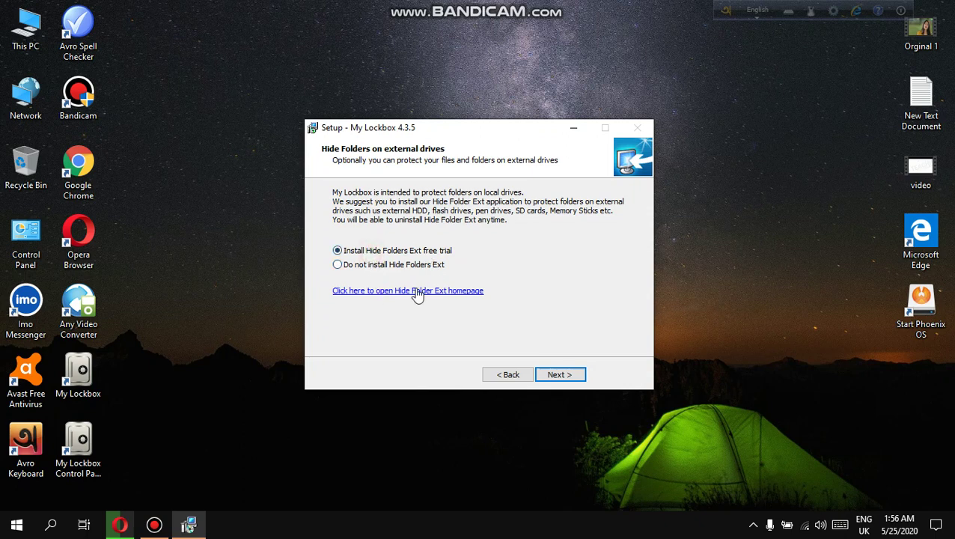
pyautogui.click(550, 378)
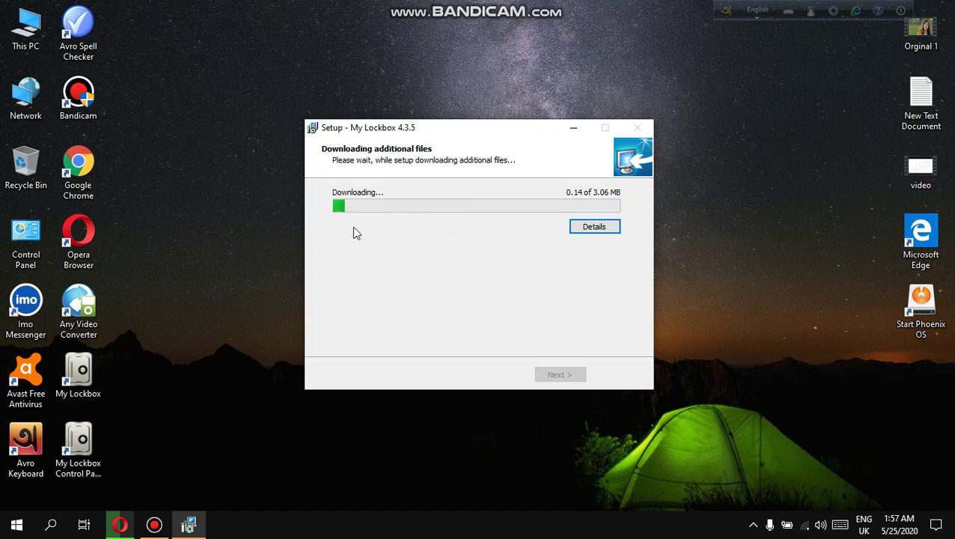
pyautogui.rightClick(239, 226)
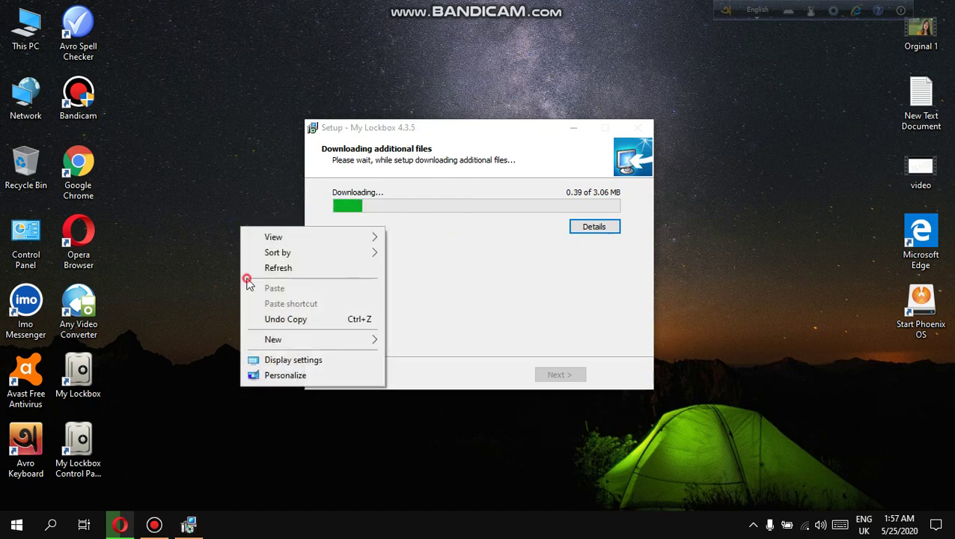
pyautogui.click(248, 268)
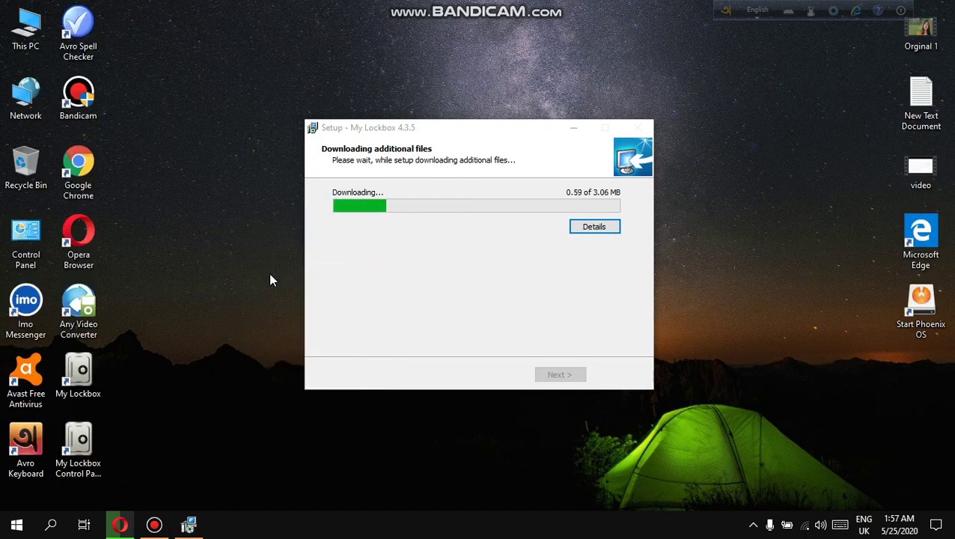
# Refresh the desktop repeatedly while the download finishes, then confirm English for the Hide Folder Ext installer.
pyautogui.rightClick(158, 193)
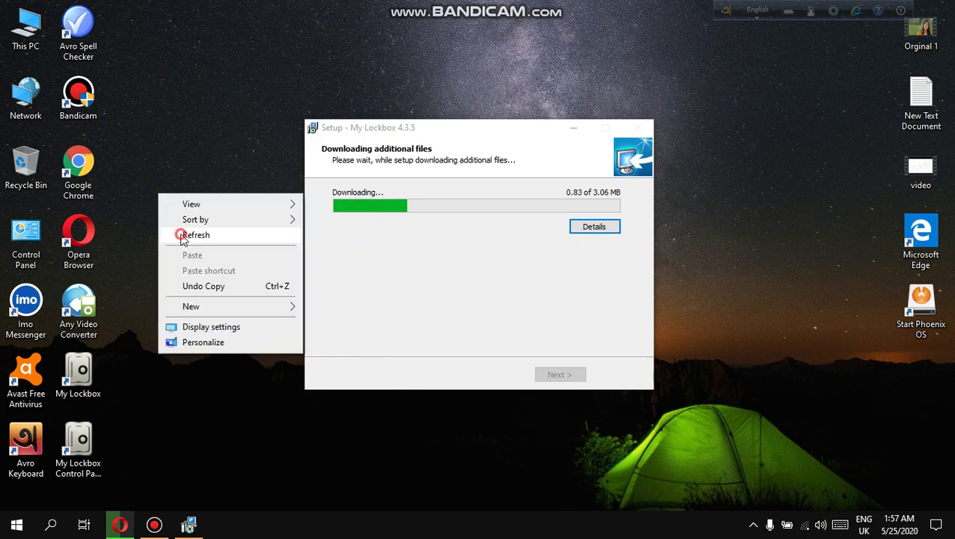
pyautogui.click(182, 238)
pyautogui.rightClick(178, 226)
pyautogui.click(196, 268)
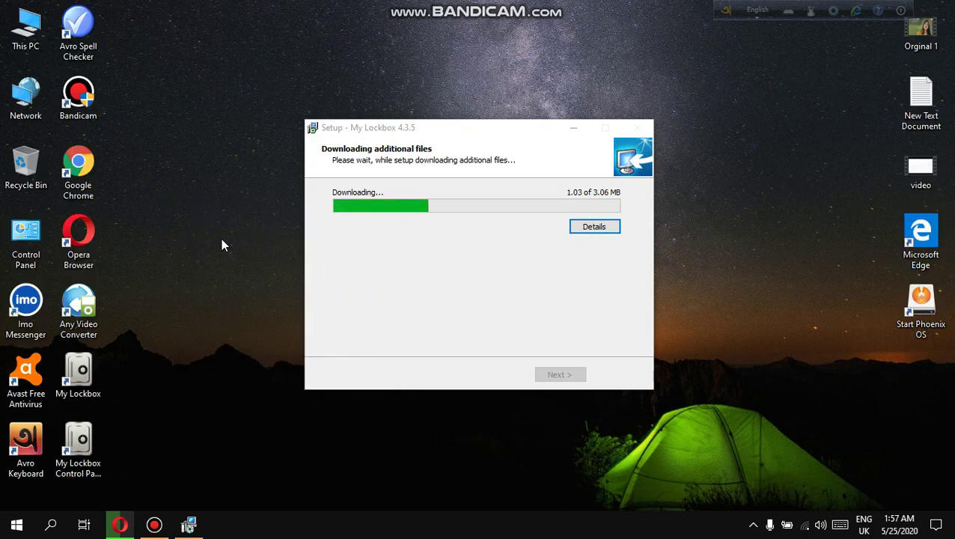
pyautogui.rightClick(197, 195)
pyautogui.click(219, 243)
pyautogui.rightClick(185, 186)
pyautogui.click(213, 230)
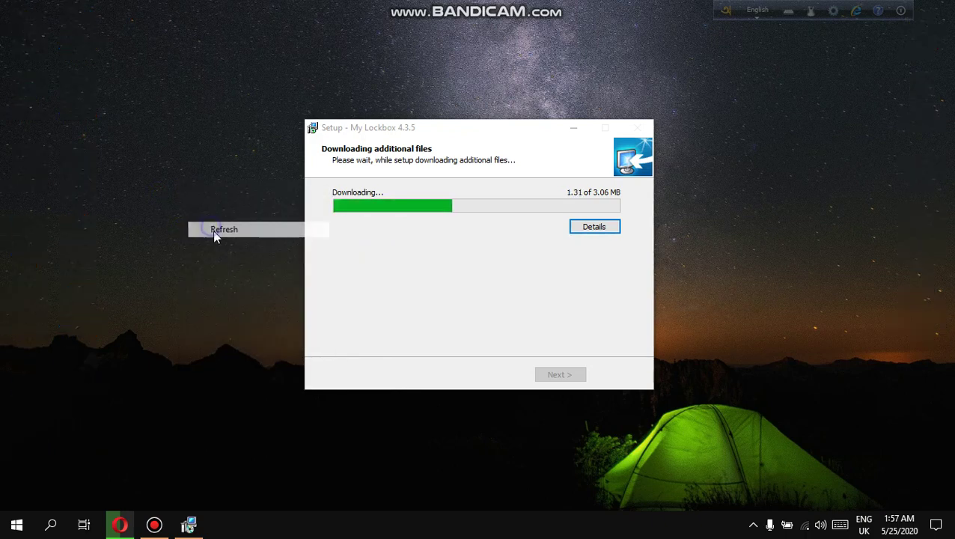
pyautogui.rightClick(236, 268)
pyautogui.click(269, 309)
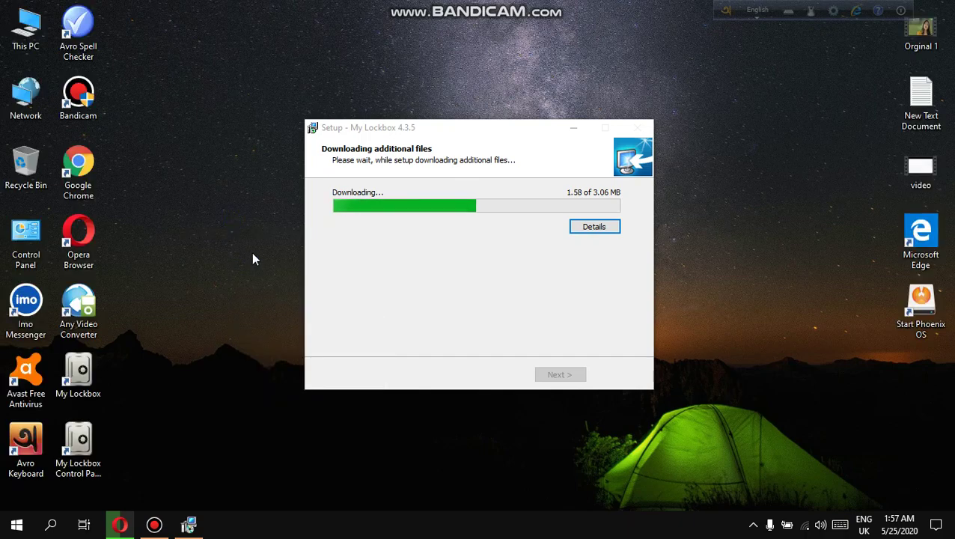
pyautogui.rightClick(229, 216)
pyautogui.click(251, 258)
pyautogui.rightClick(214, 191)
pyautogui.click(234, 234)
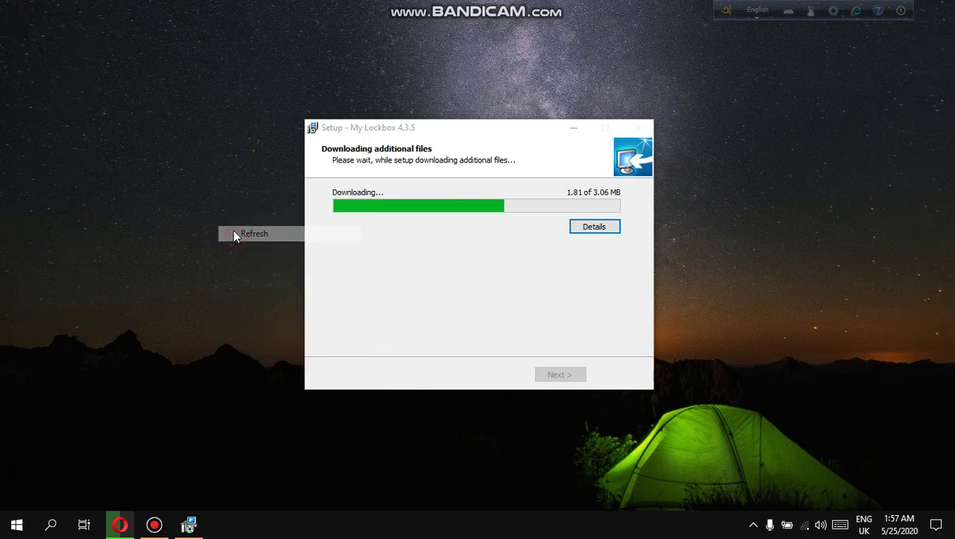
pyautogui.rightClick(240, 142)
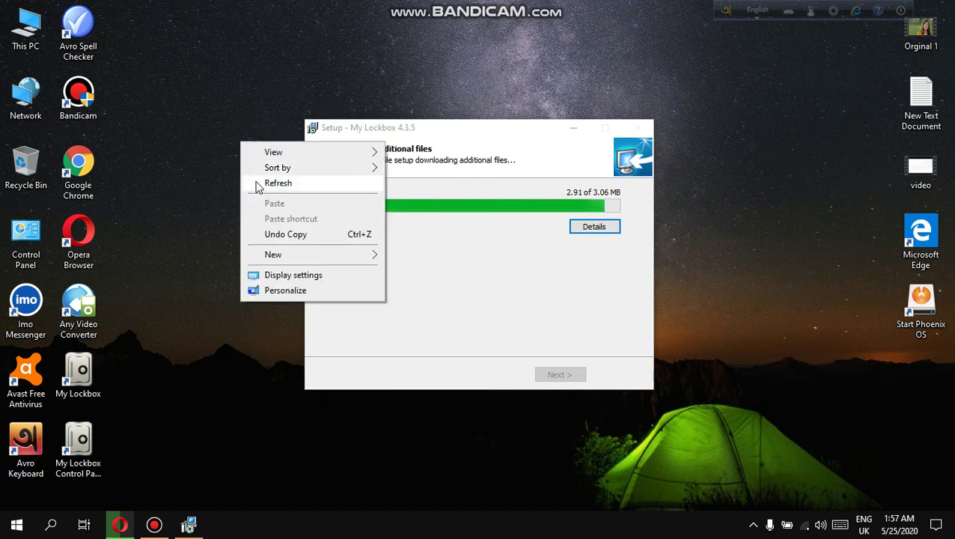
pyautogui.click(258, 184)
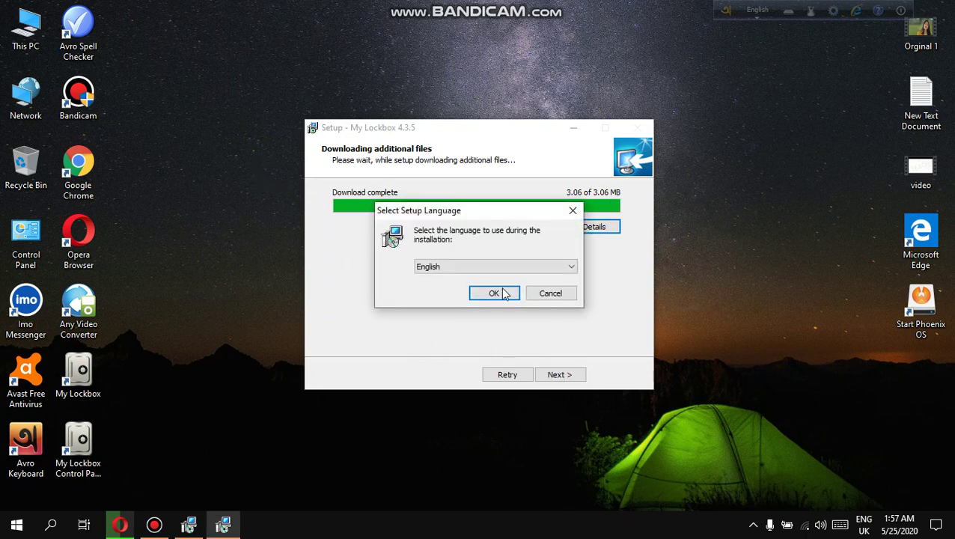
pyautogui.click(500, 293)
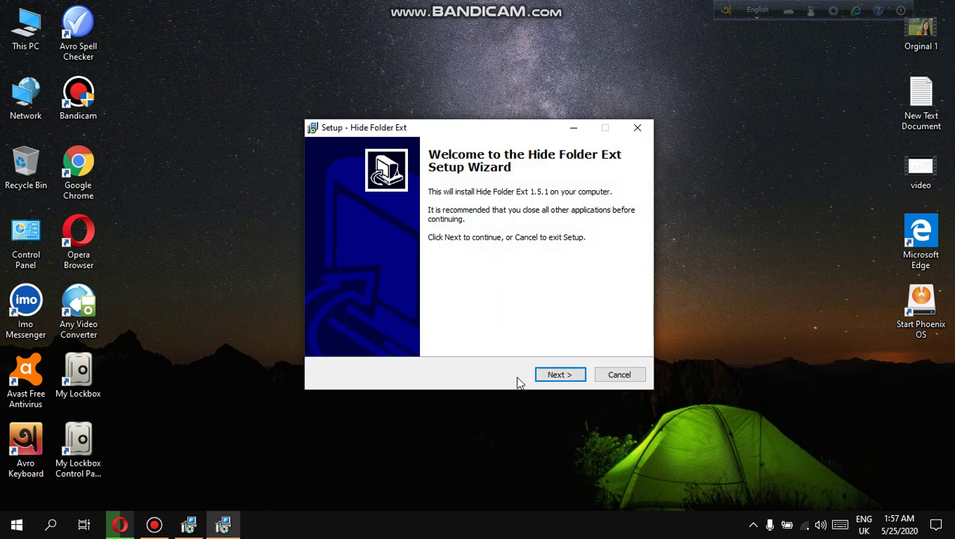
# Install Hide Folder Ext 1.5.1 with the license accepted and default location, Start Menu folder and tasks.
pyautogui.click(559, 375)
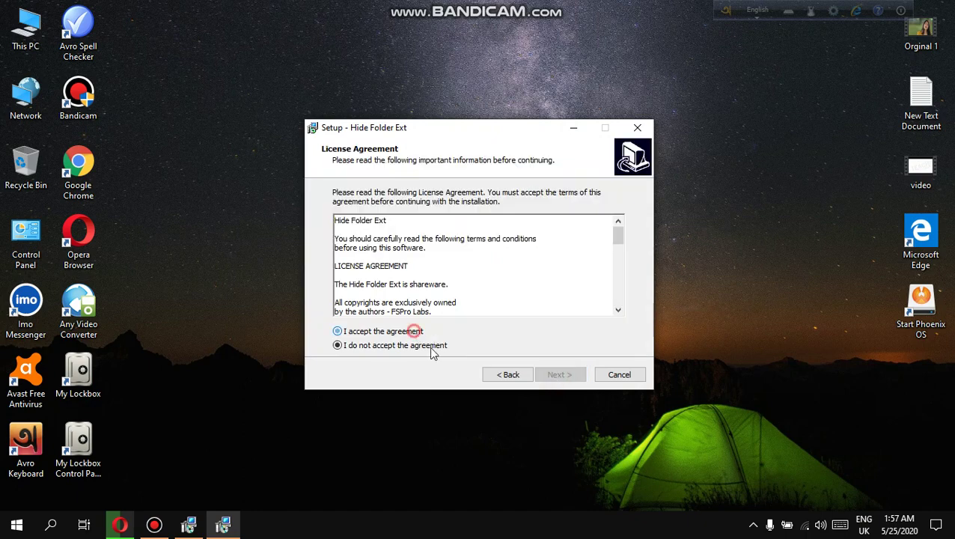
pyautogui.click(414, 330)
pyautogui.click(559, 374)
pyautogui.click(558, 376)
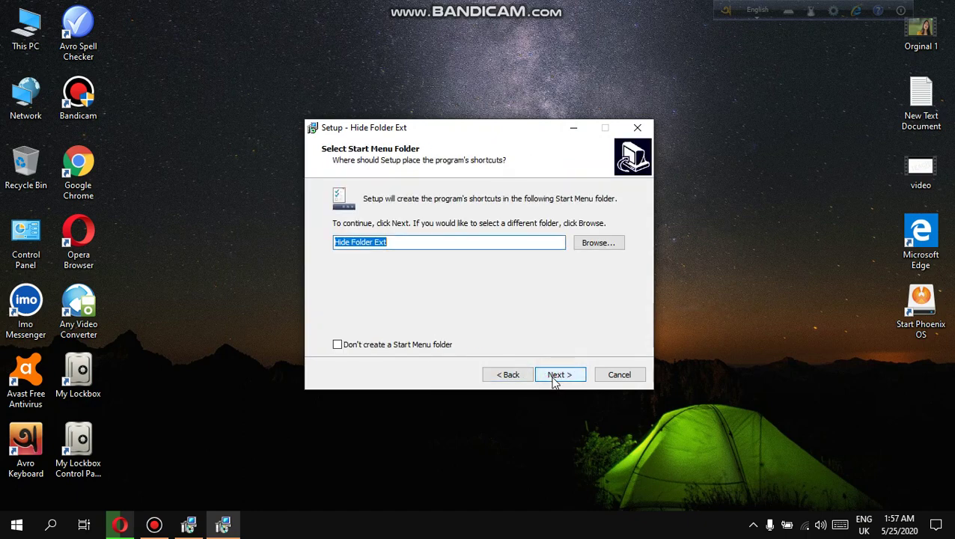
pyautogui.click(557, 377)
pyautogui.click(558, 378)
pyautogui.click(558, 378)
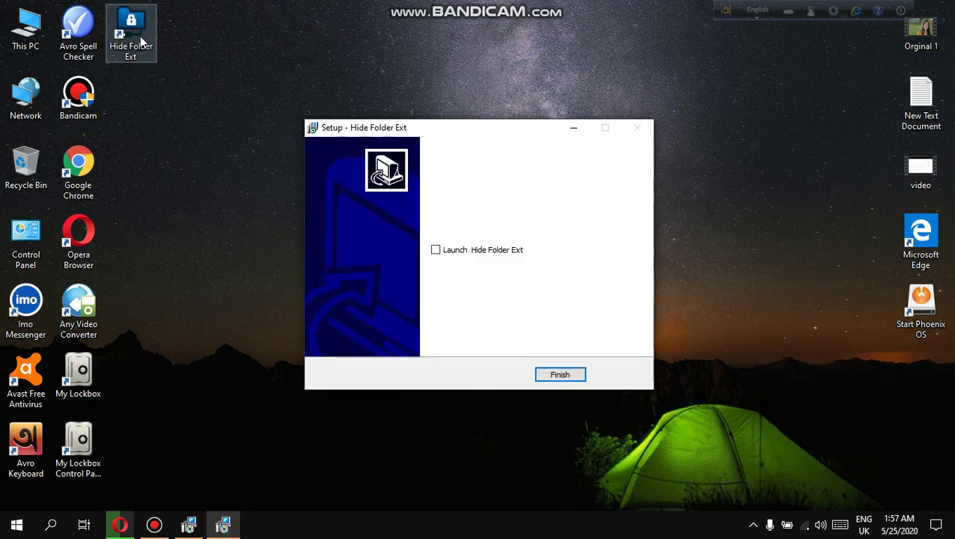
pyautogui.click(574, 375)
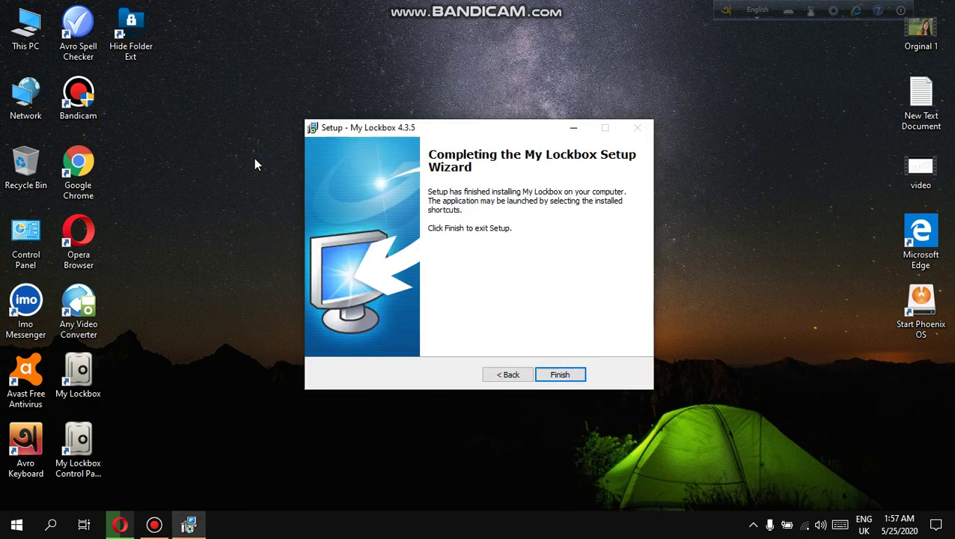
# Finish My Lockbox setup, close the frozen Edge window, and refresh the desktop three times.
pyautogui.click(548, 377)
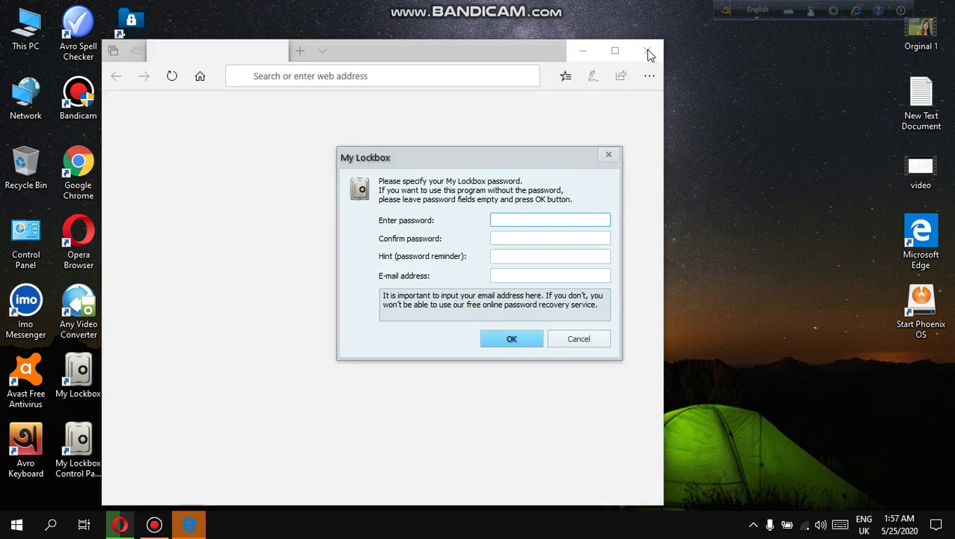
pyautogui.click(648, 53)
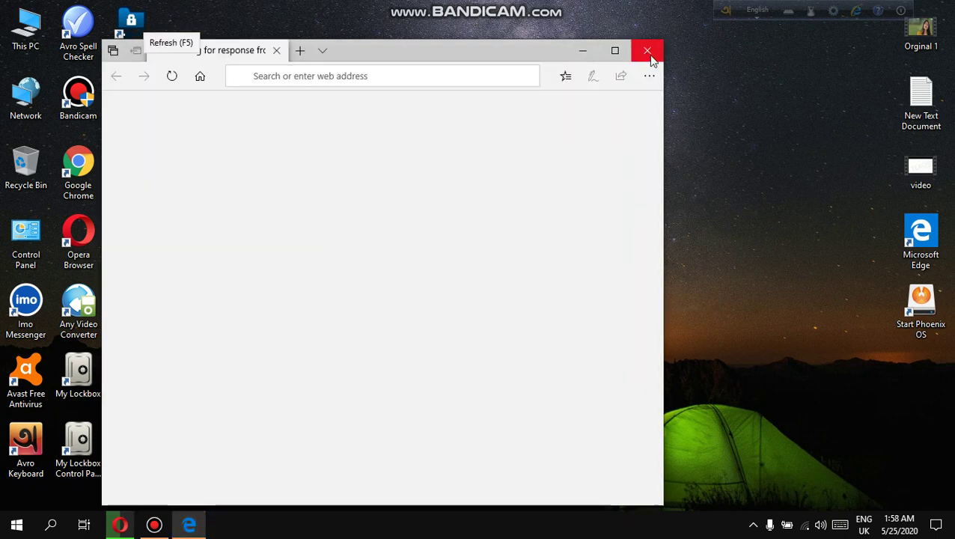
pyautogui.rightClick(714, 144)
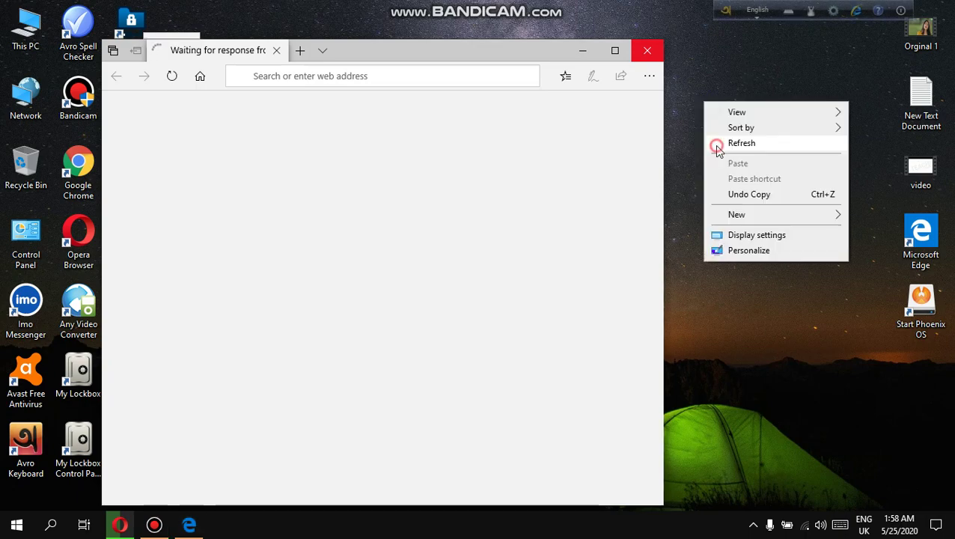
pyautogui.click(714, 141)
pyautogui.rightClick(727, 174)
pyautogui.click(744, 188)
pyautogui.rightClick(741, 186)
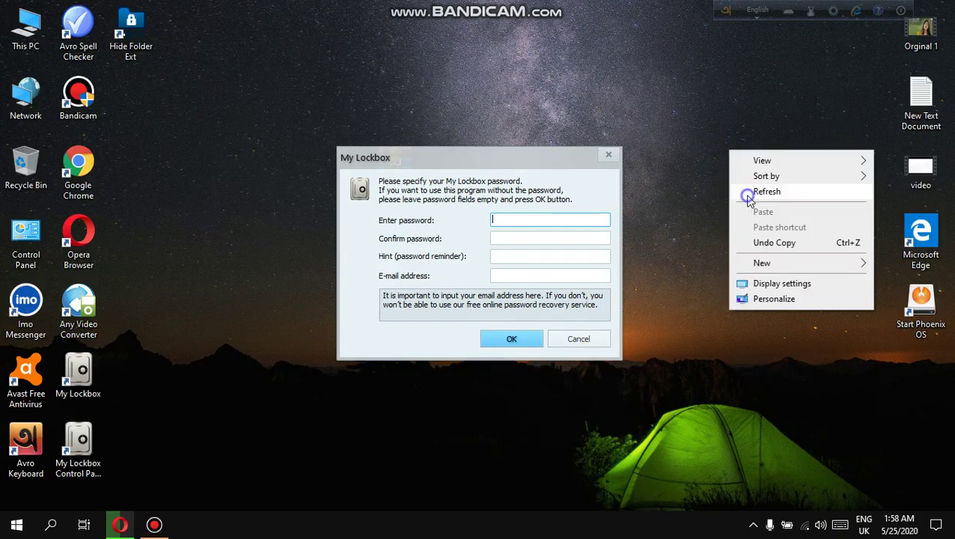
pyautogui.click(746, 191)
# Enter and confirm a new My Lockbox password, add a password hint, and submit without an e-mail.
pyautogui.click(518, 217)
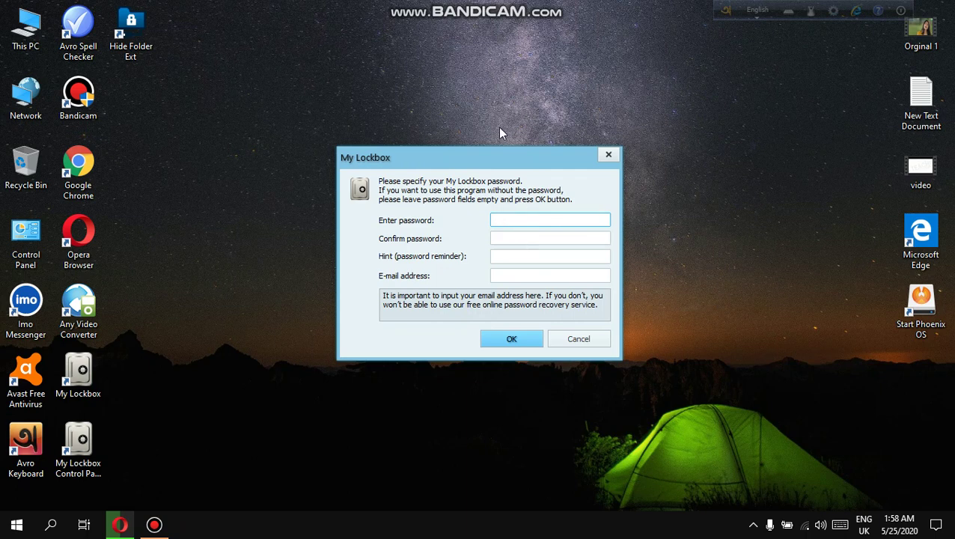
pyautogui.write('1234')
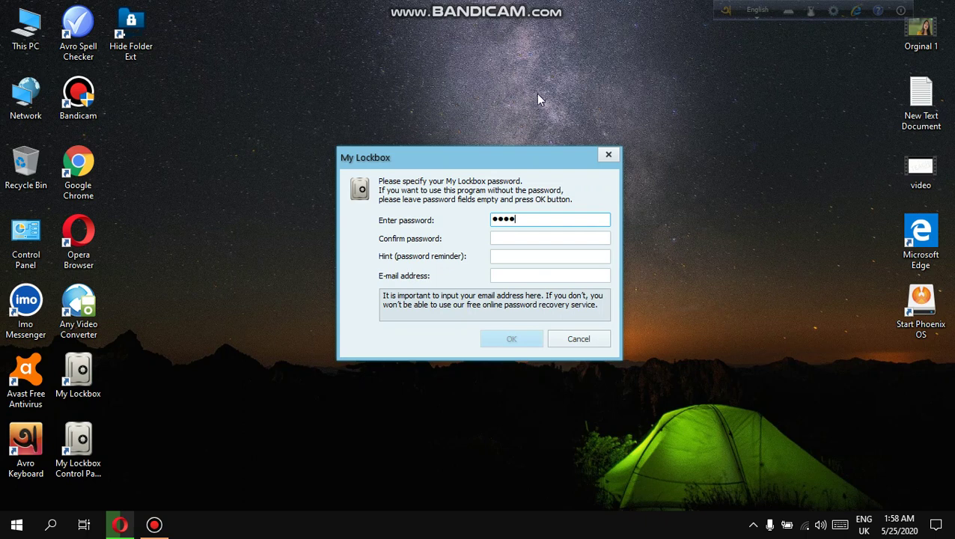
pyautogui.click(510, 235)
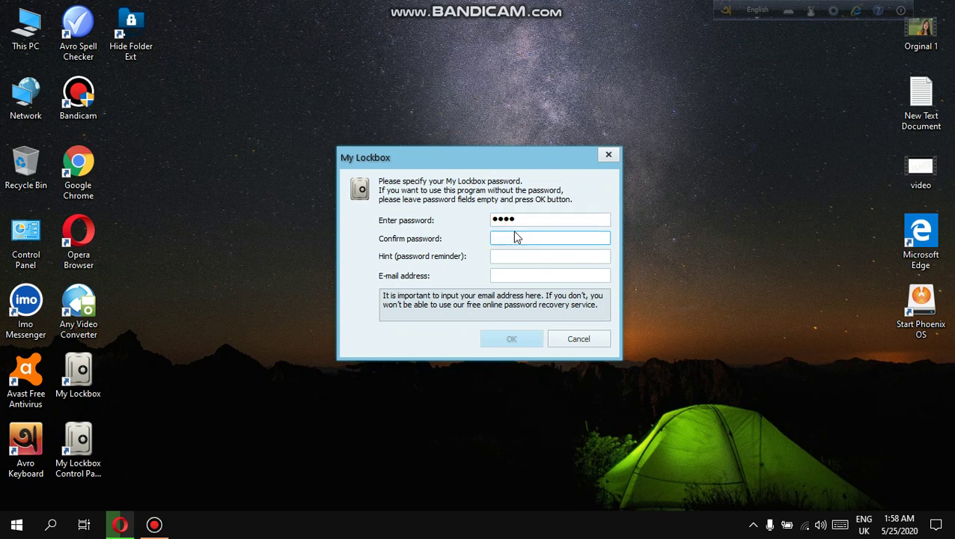
pyautogui.write('1234')
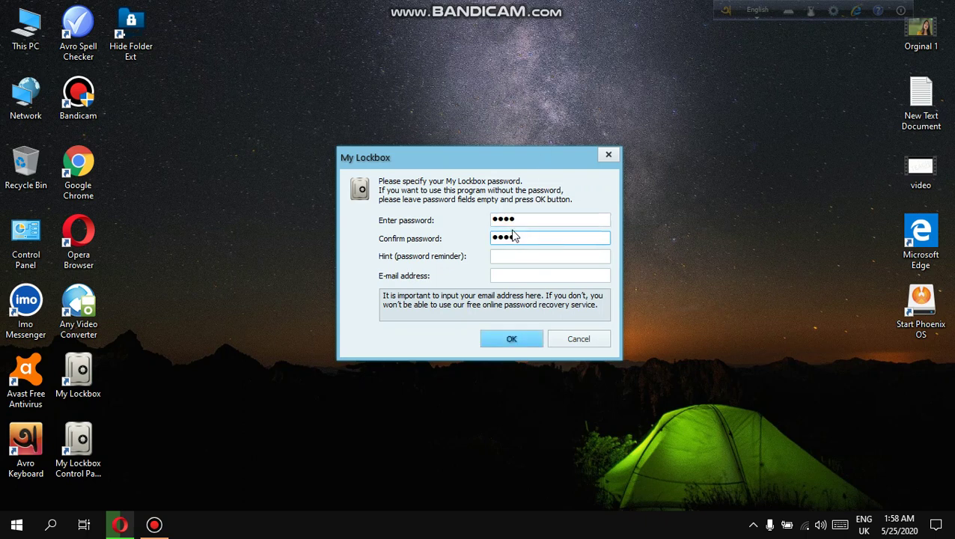
pyautogui.click(508, 256)
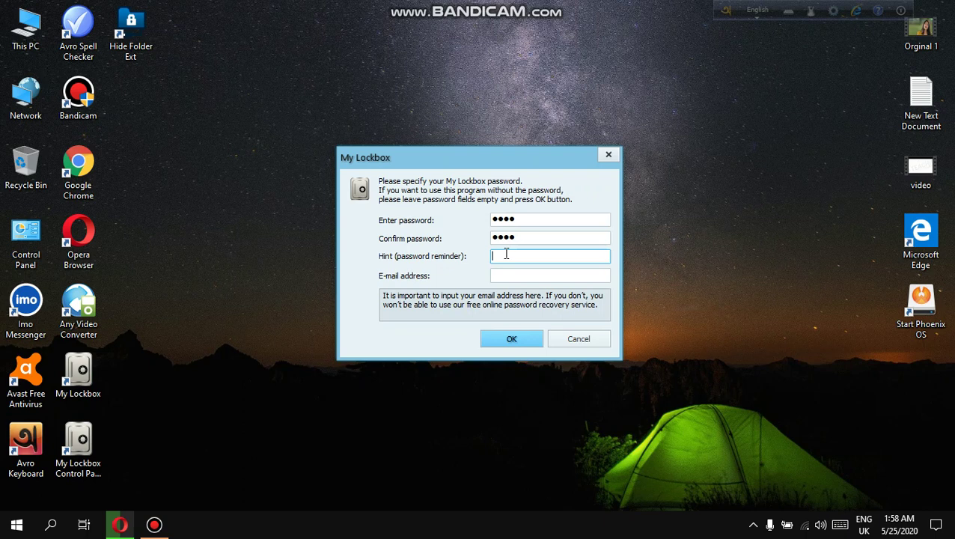
pyautogui.write('7800')
pyautogui.click(496, 274)
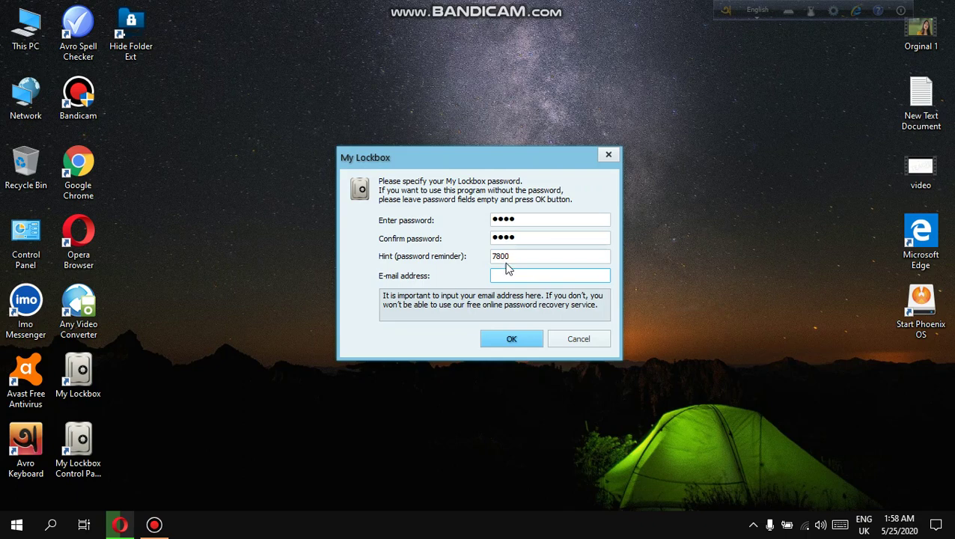
pyautogui.click(521, 343)
pyautogui.click(521, 320)
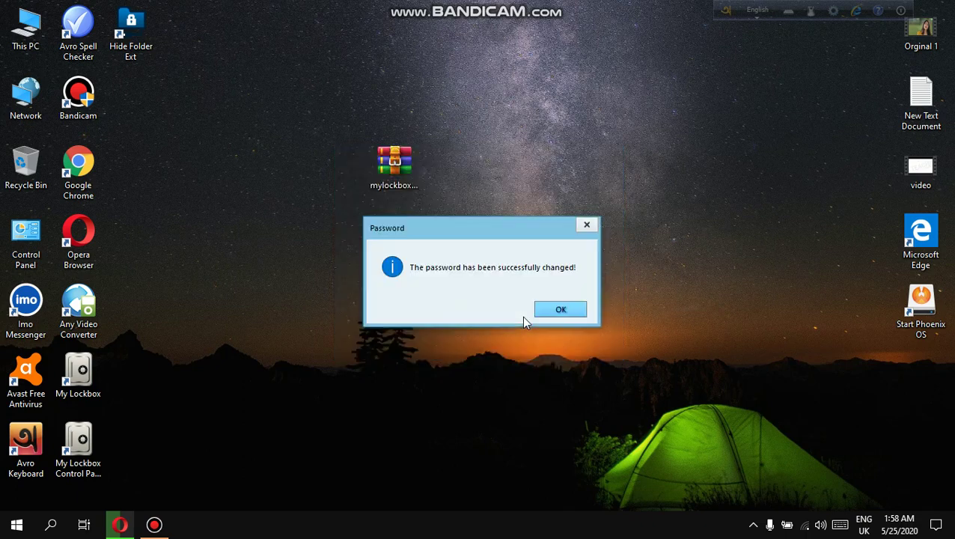
# Acknowledge the password change, then browse to E:\Gmail and assign its first subfolder as the protected folder.
pyautogui.click(544, 311)
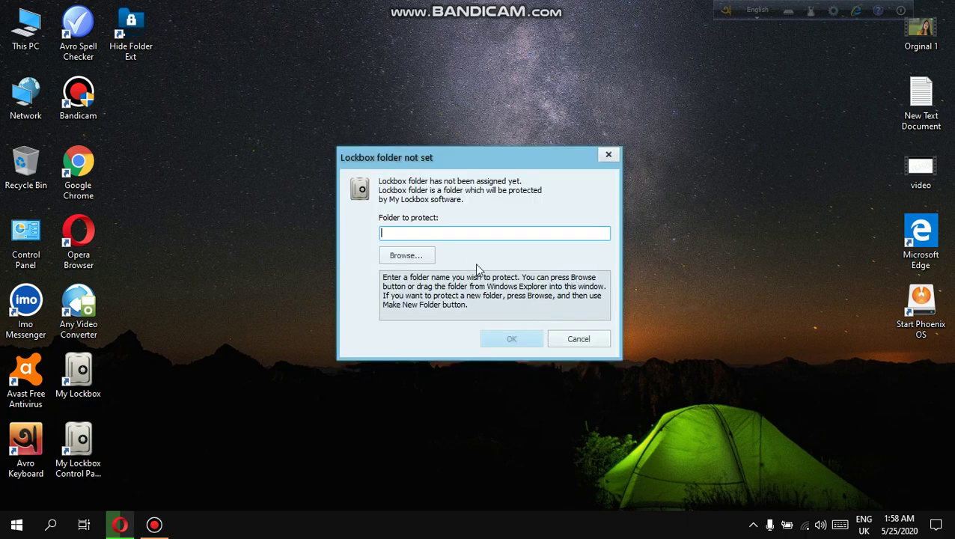
pyautogui.click(408, 256)
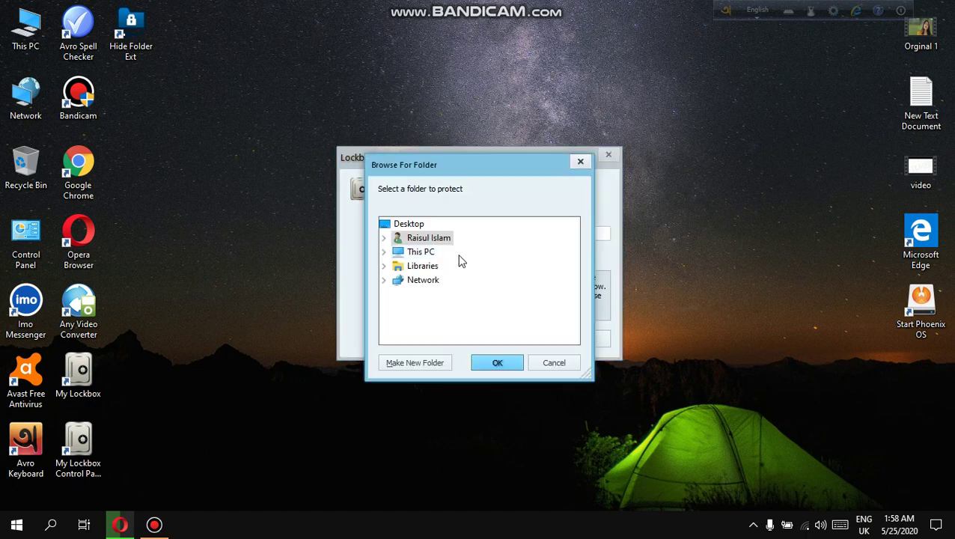
pyautogui.moveTo(459, 165); pyautogui.dragTo(402, 357)
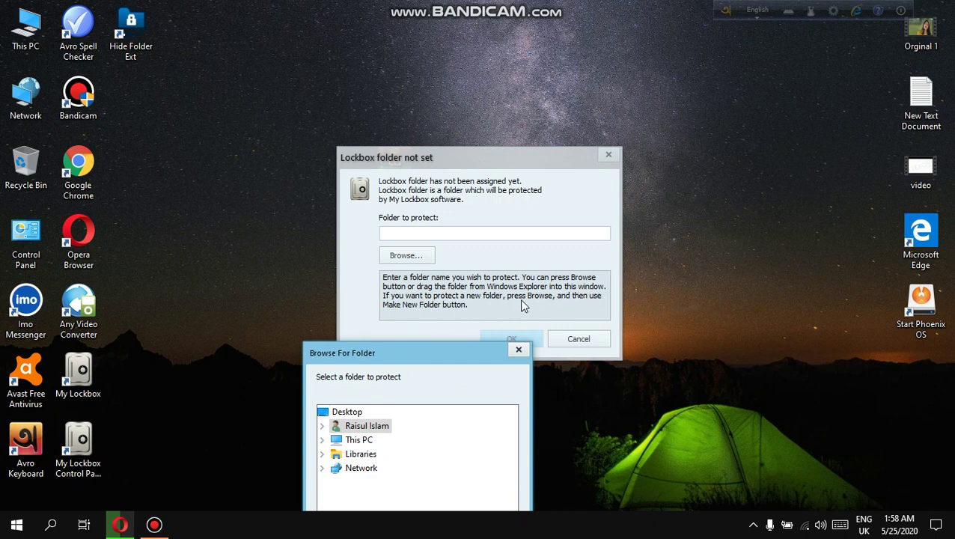
pyautogui.moveTo(412, 350); pyautogui.dragTo(462, 185)
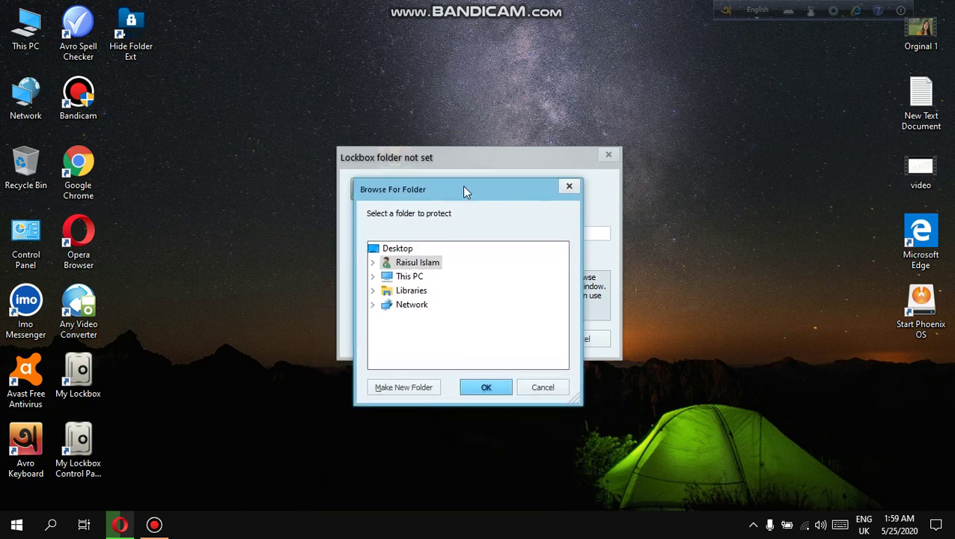
pyautogui.click(410, 276)
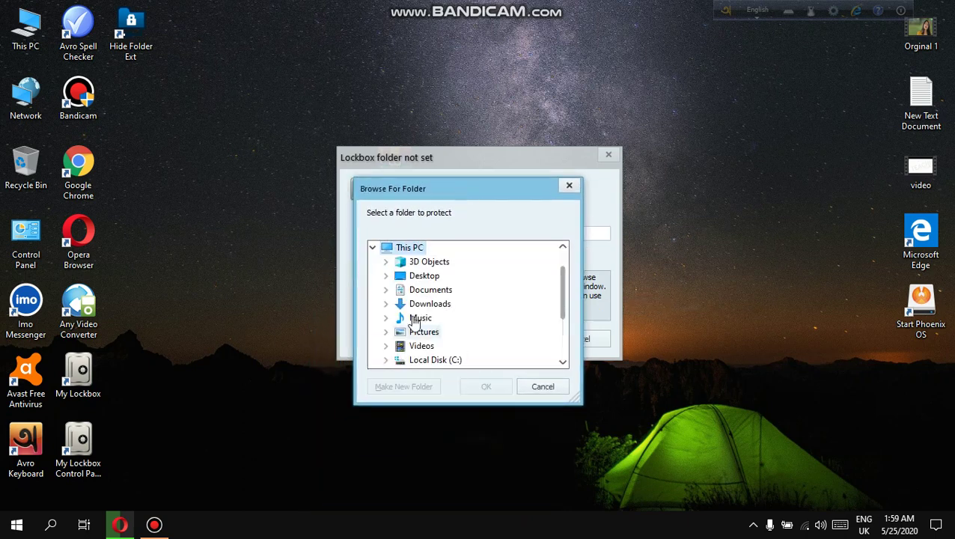
pyautogui.scroll(-2, 442, 324)
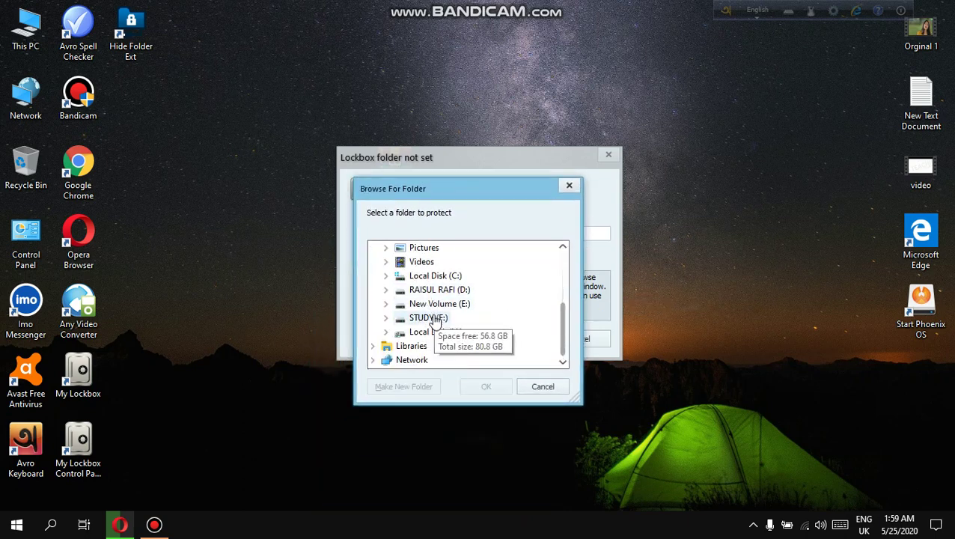
pyautogui.doubleClick(432, 304)
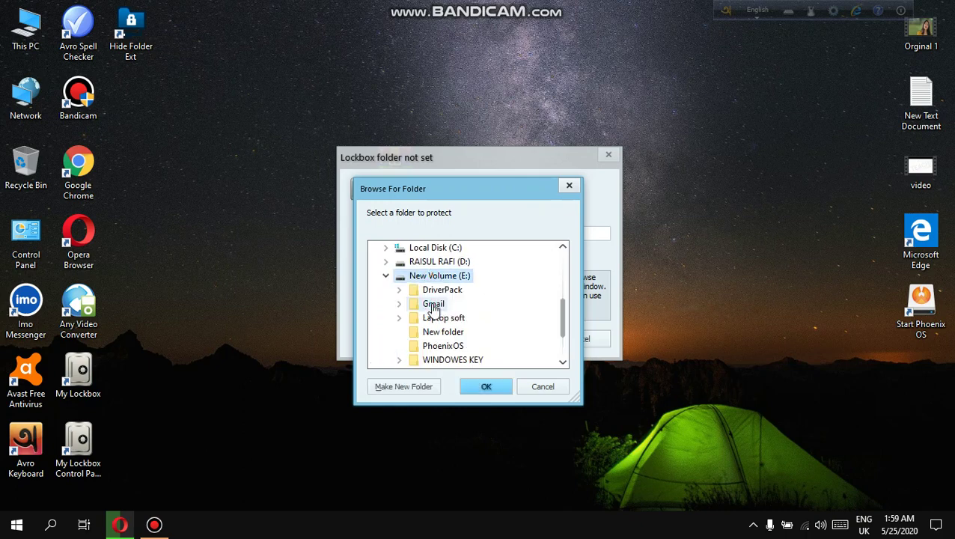
pyautogui.doubleClick(433, 304)
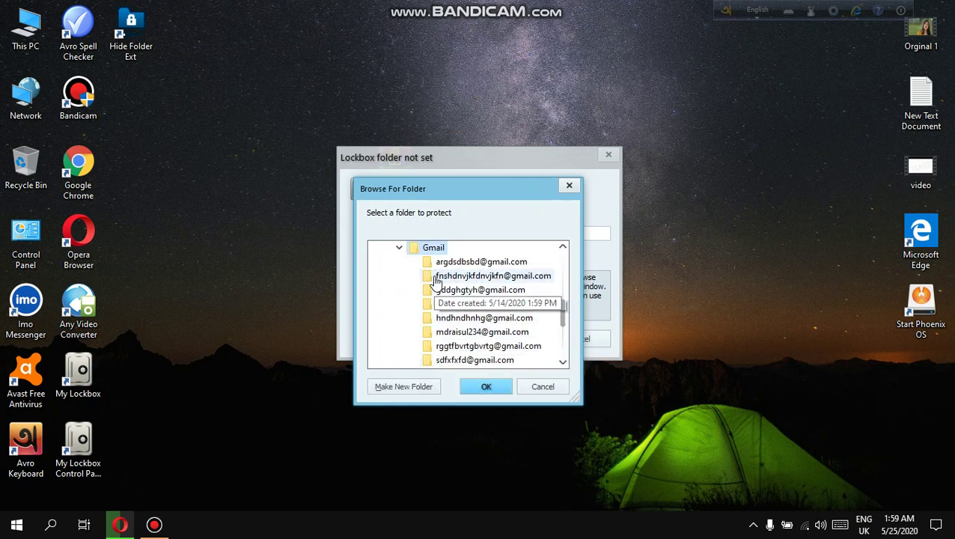
pyautogui.click(487, 388)
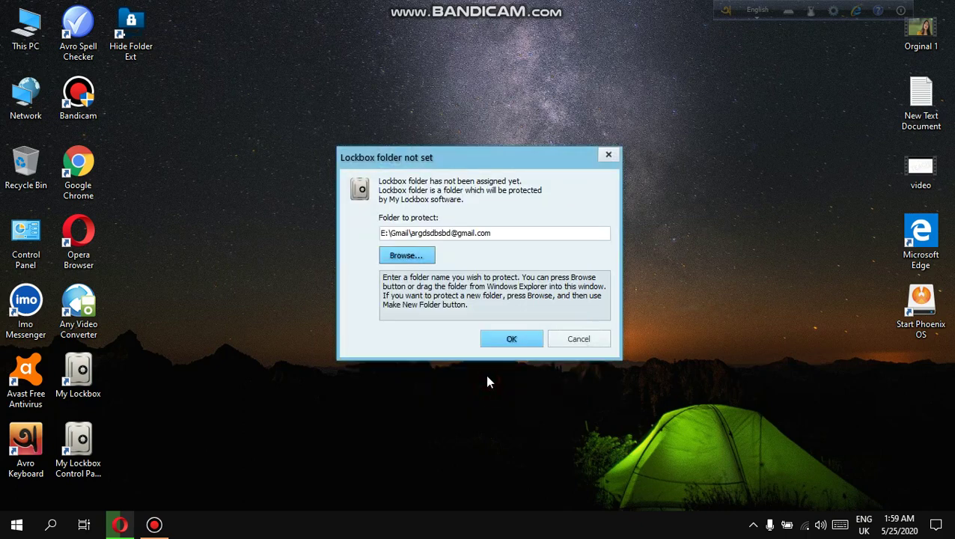
pyautogui.click(515, 349)
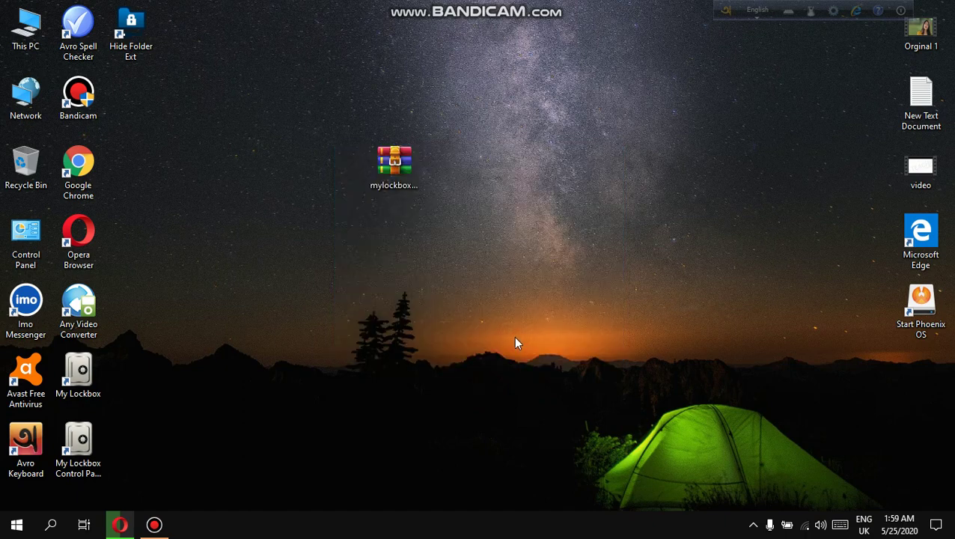
# Launch My Lockbox from its desktop shortcut and enter the password to open the File Browser.
pyautogui.doubleClick(83, 383)
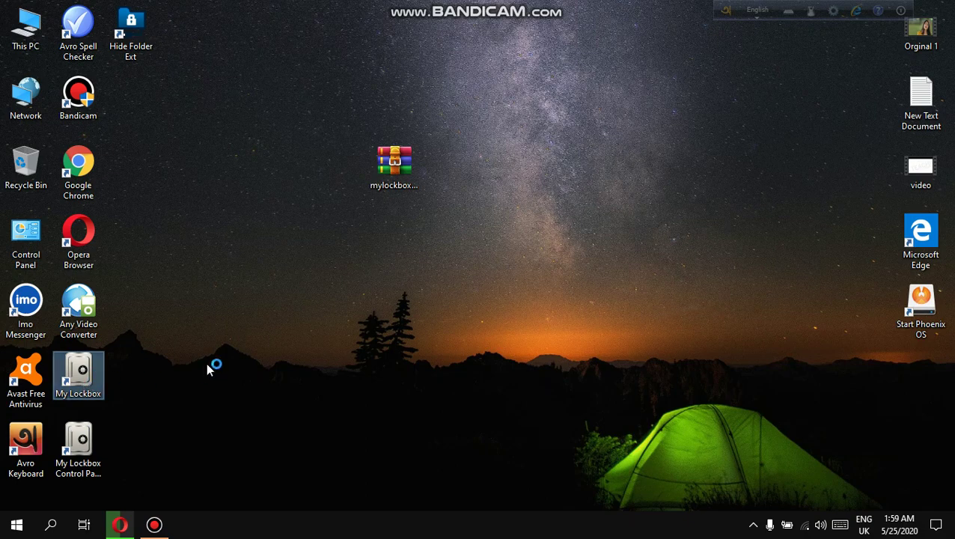
pyautogui.rightClick(231, 257)
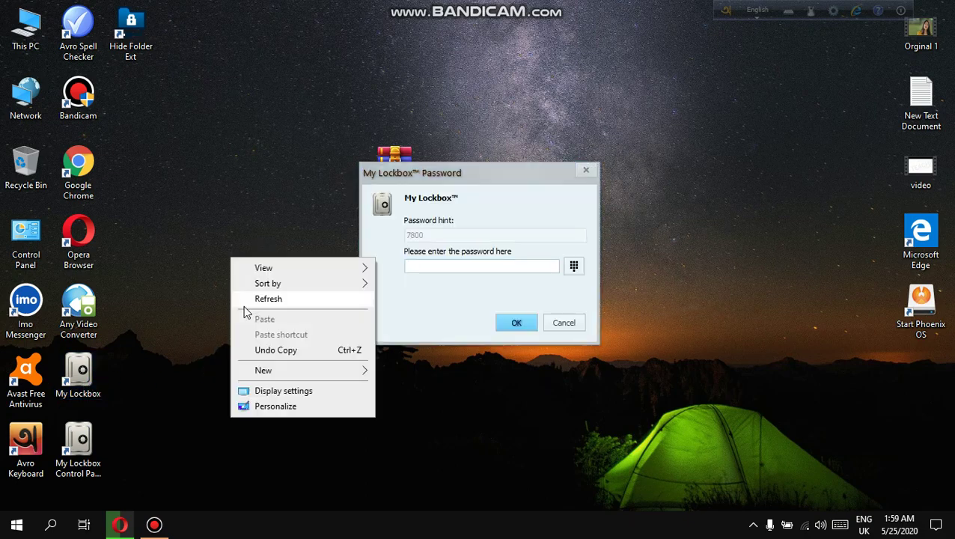
pyautogui.click(247, 302)
pyautogui.click(441, 265)
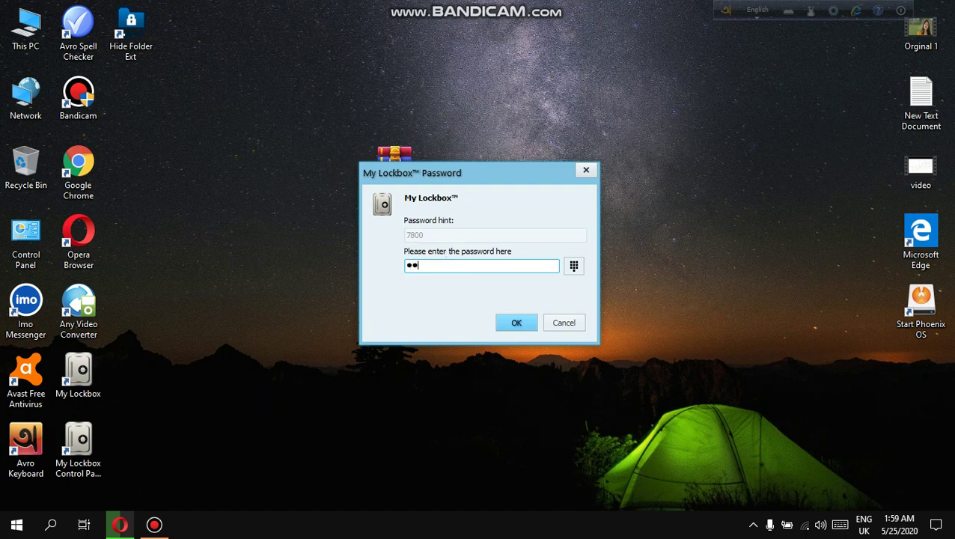
pyautogui.press('Return')
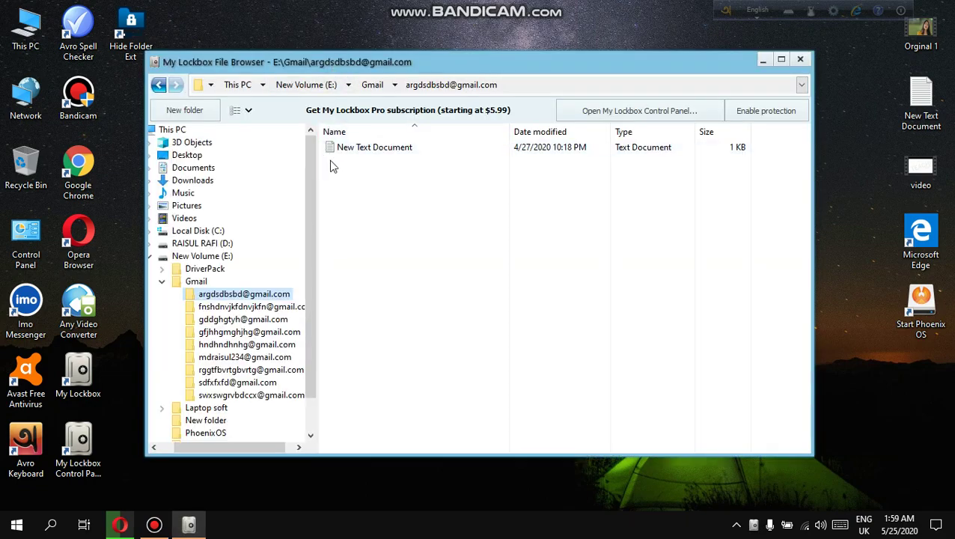
# View Gmail and its first subfolder, collapse Gmail to list its nine subfolders, then select the Control Panel shortcut.
pyautogui.click(196, 282)
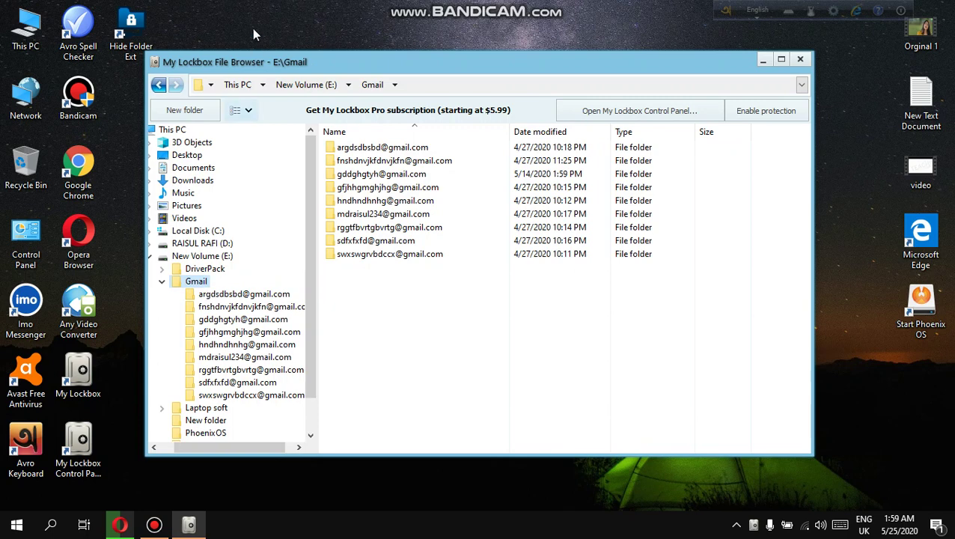
pyautogui.click(216, 295)
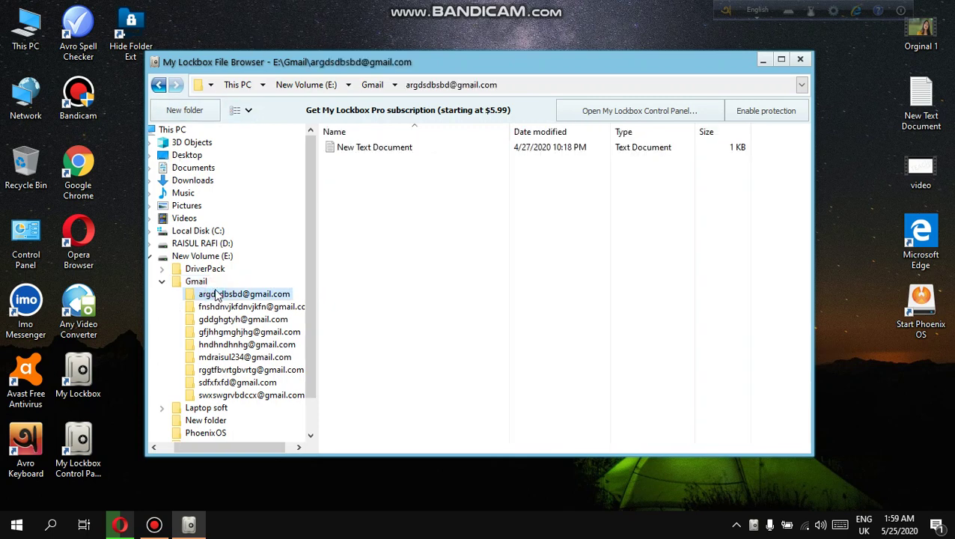
pyautogui.click(165, 284)
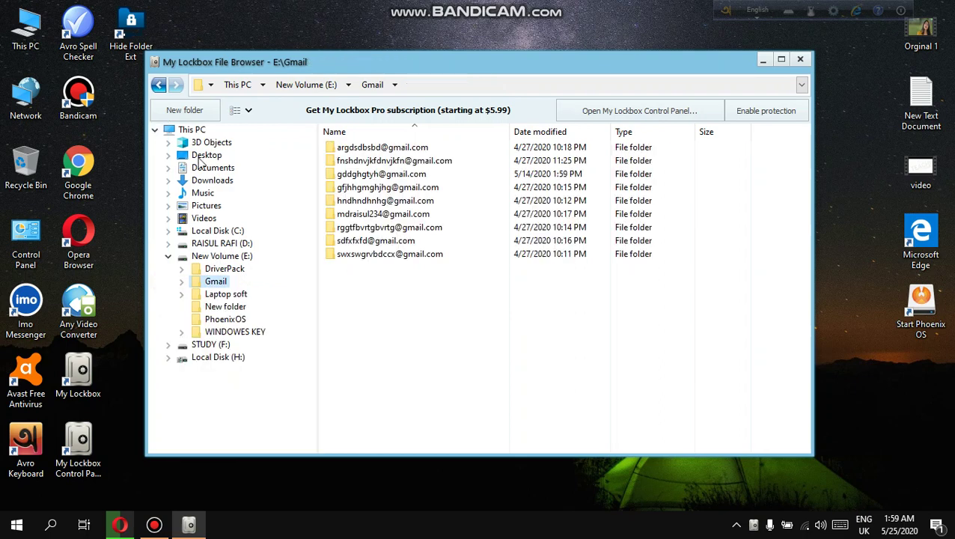
pyautogui.click(86, 452)
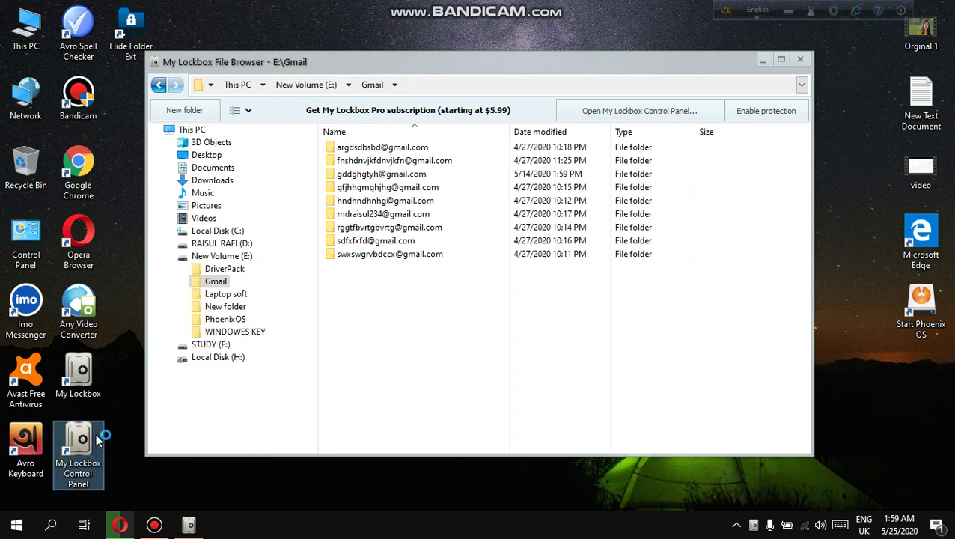
# Launch the My Lockbox Control Panel with the password and expand the Advanced settings.
pyautogui.doubleClick(95, 449)
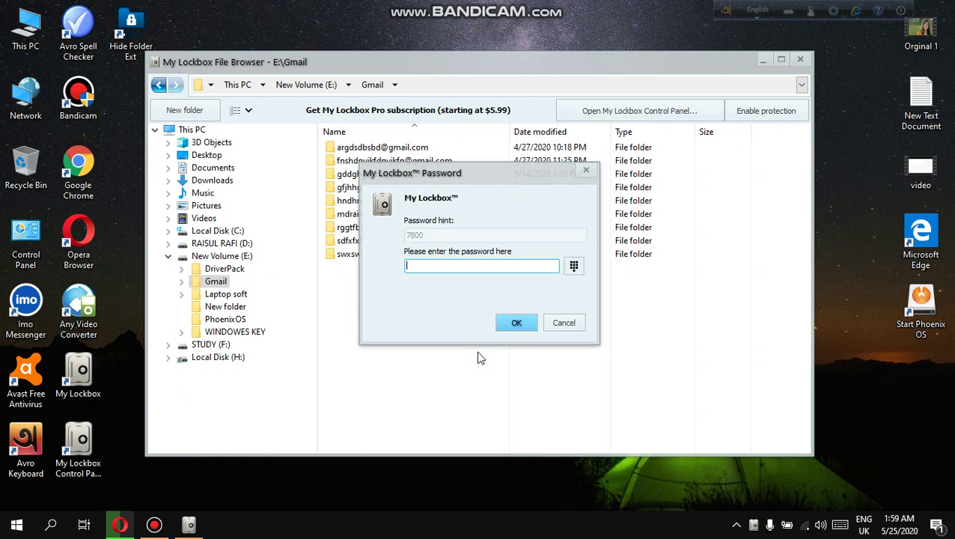
pyautogui.press('Return')
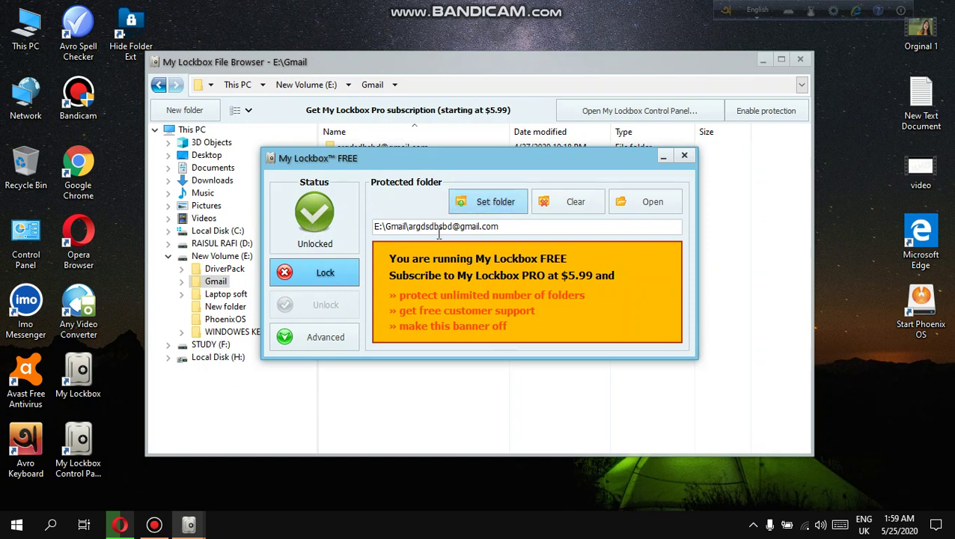
pyautogui.moveTo(379, 227); pyautogui.dragTo(520, 226)
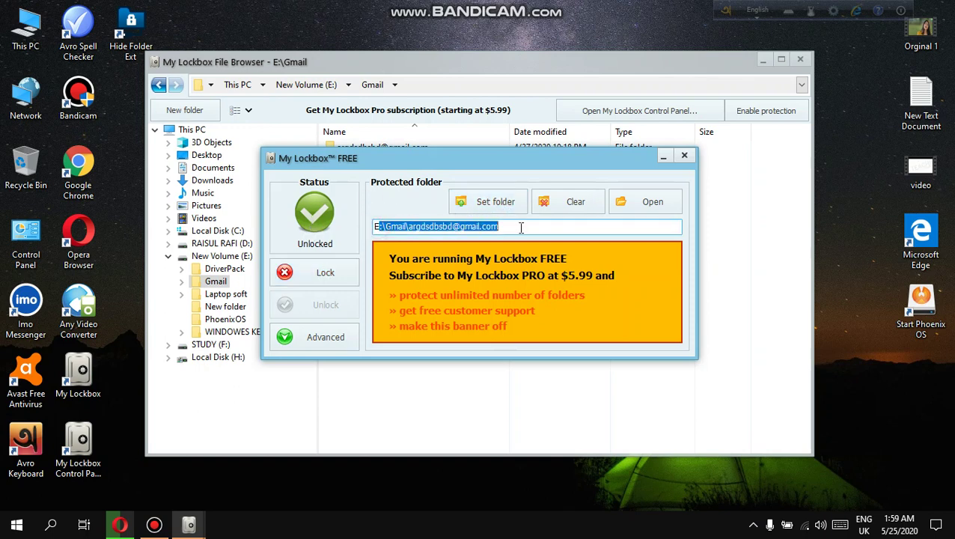
pyautogui.click(326, 337)
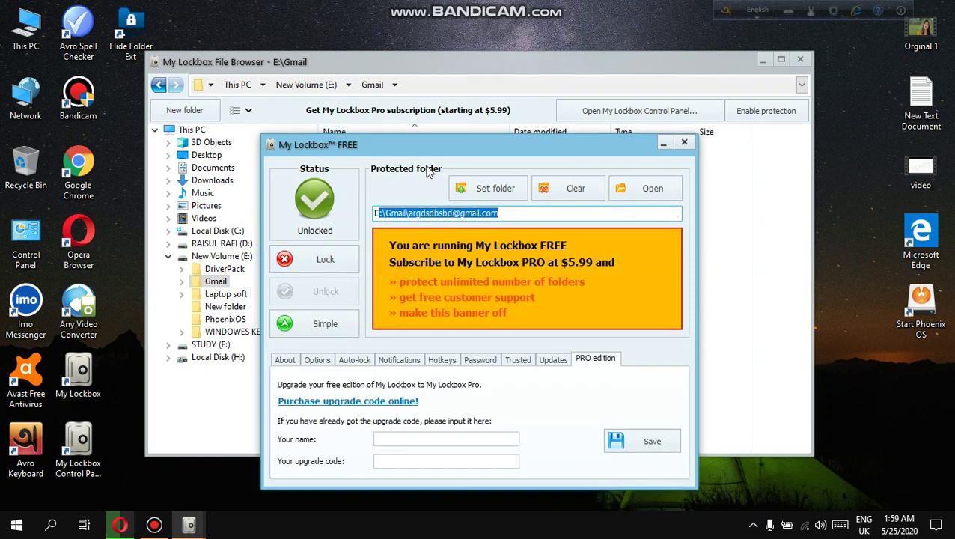
pyautogui.moveTo(430, 140); pyautogui.dragTo(634, 203)
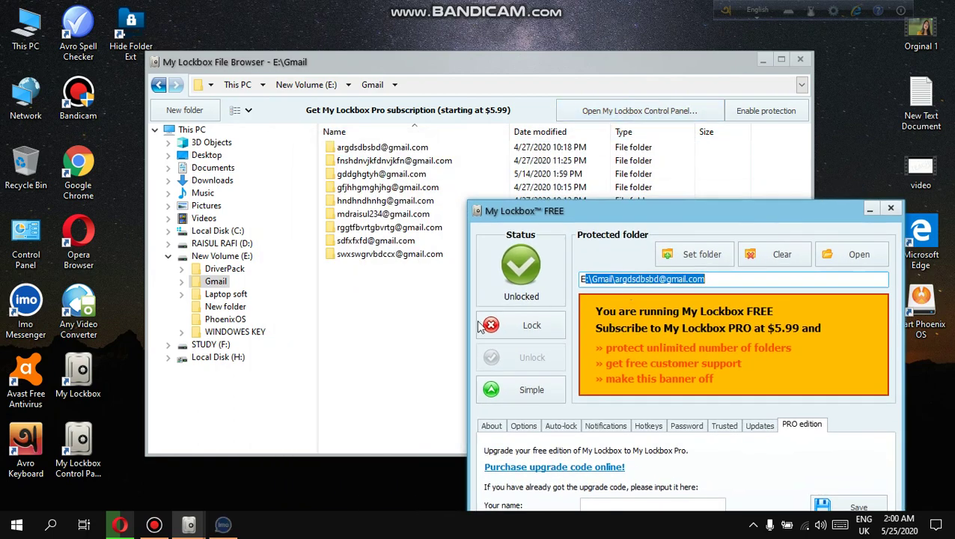
# Lock and unlock the Gmail subfolder twice, then start choosing a new folder with Set folder.
pyautogui.click(498, 334)
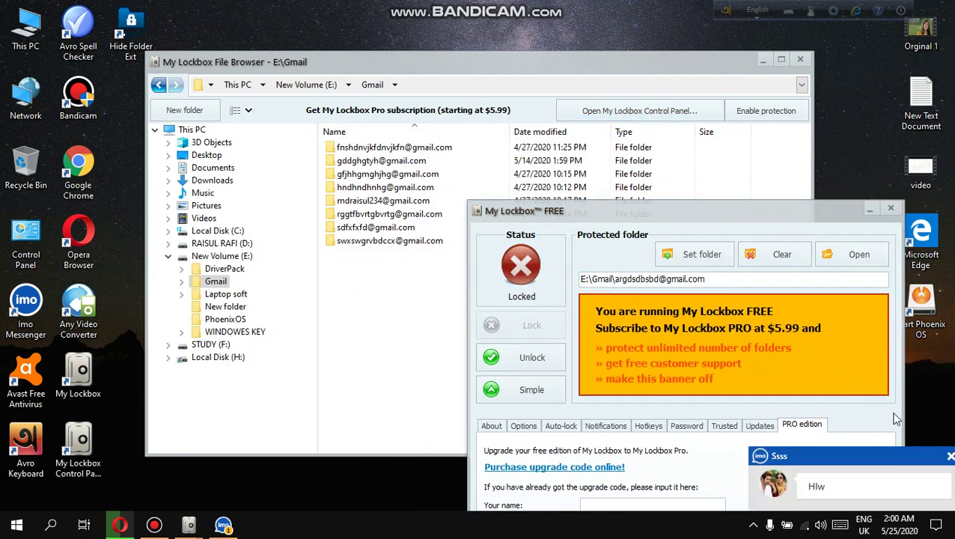
pyautogui.click(223, 524)
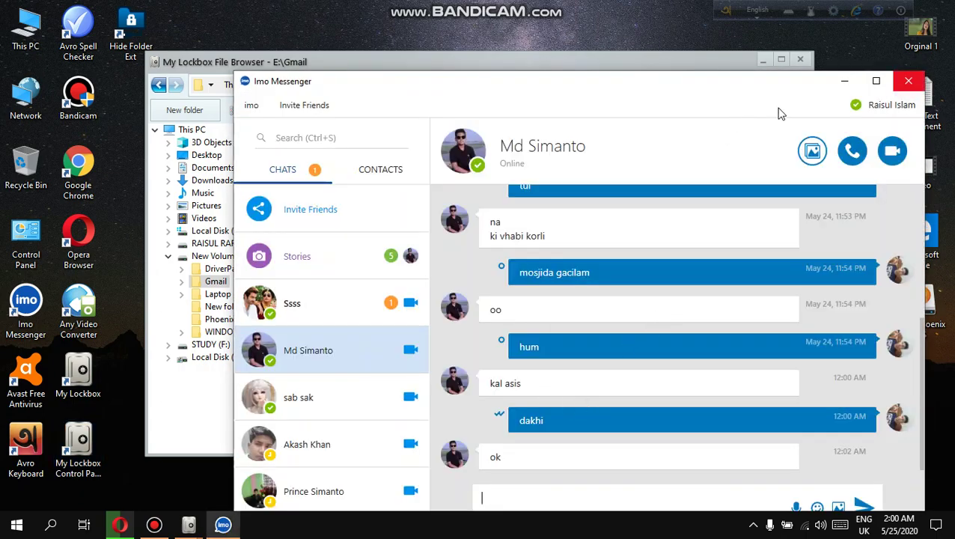
pyautogui.click(907, 80)
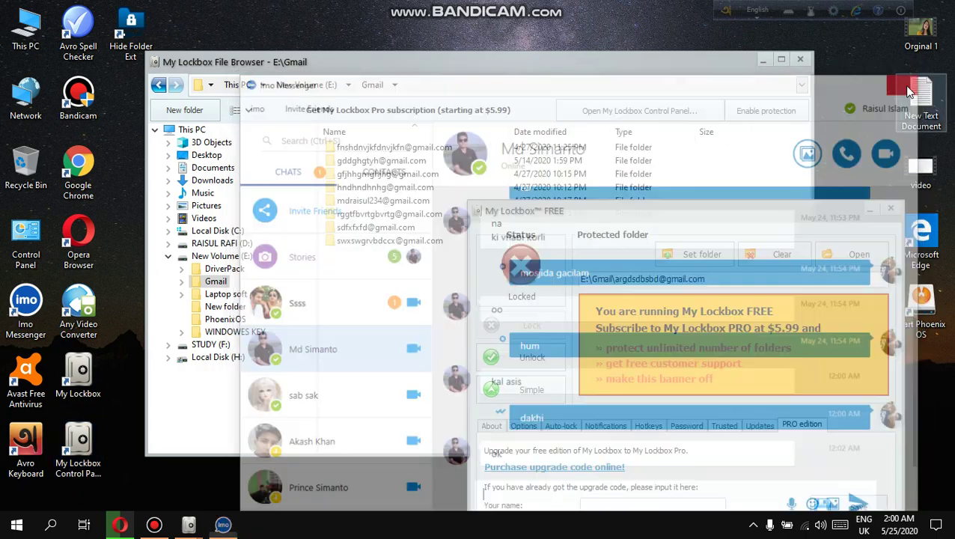
pyautogui.moveTo(639, 218); pyautogui.dragTo(556, 110)
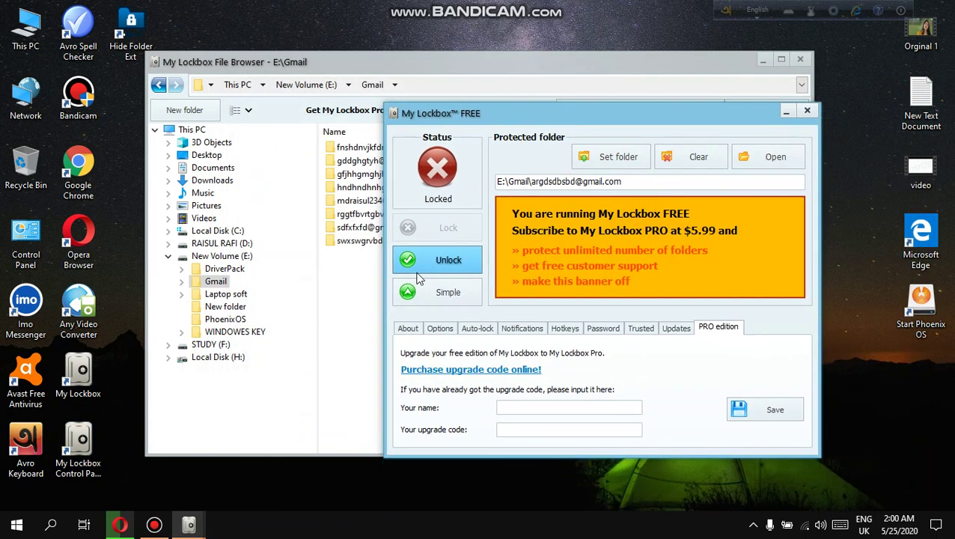
pyautogui.click(429, 262)
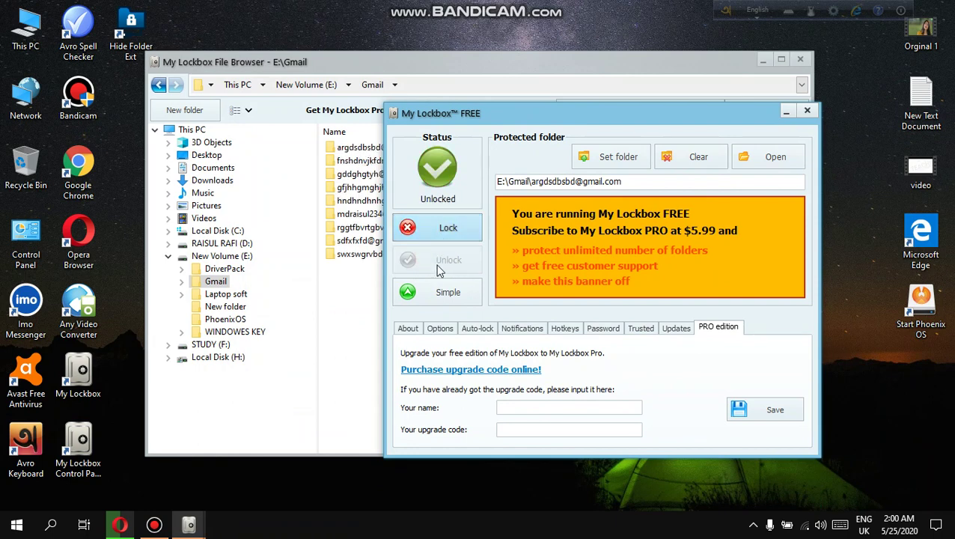
pyautogui.click(434, 235)
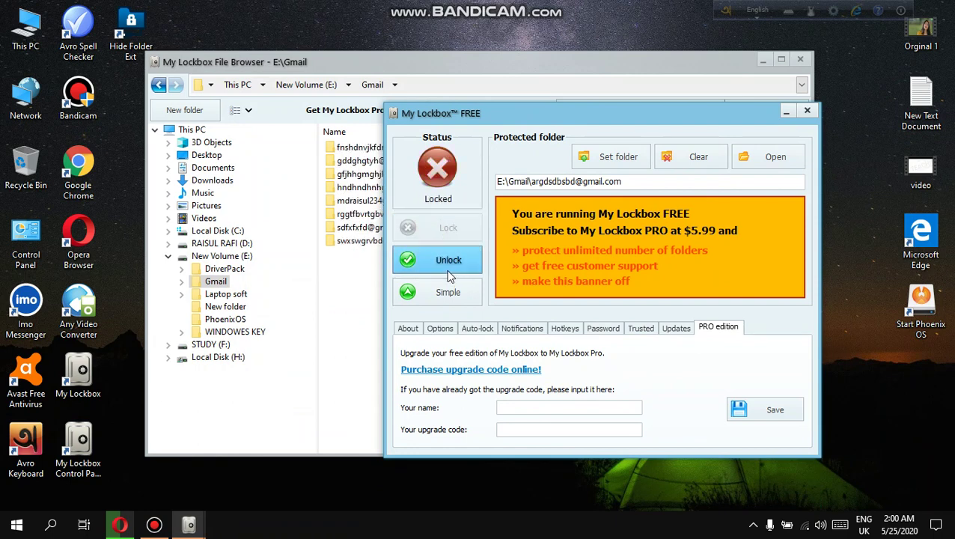
pyautogui.click(447, 255)
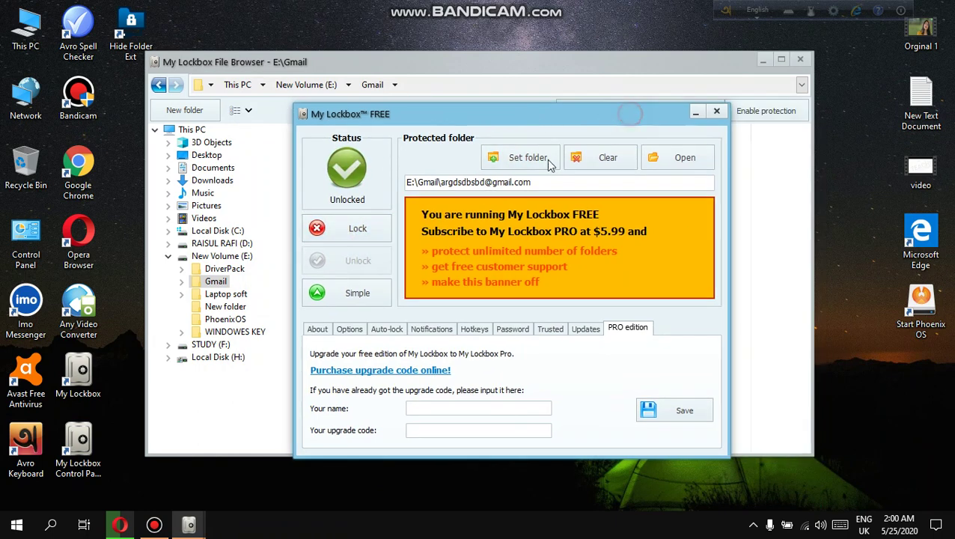
pyautogui.moveTo(633, 117); pyautogui.dragTo(542, 118)
pyautogui.click(516, 166)
pyautogui.scroll(-5, 488, 276)
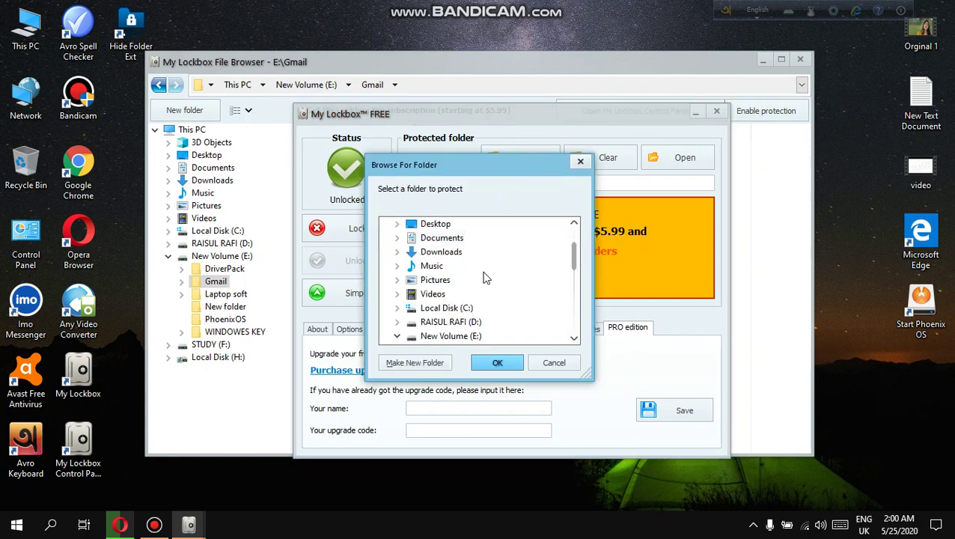
# Check Local Disk (H:), then locate and select the WinPcap folder on STUDY (F:).
pyautogui.doubleClick(26, 30)
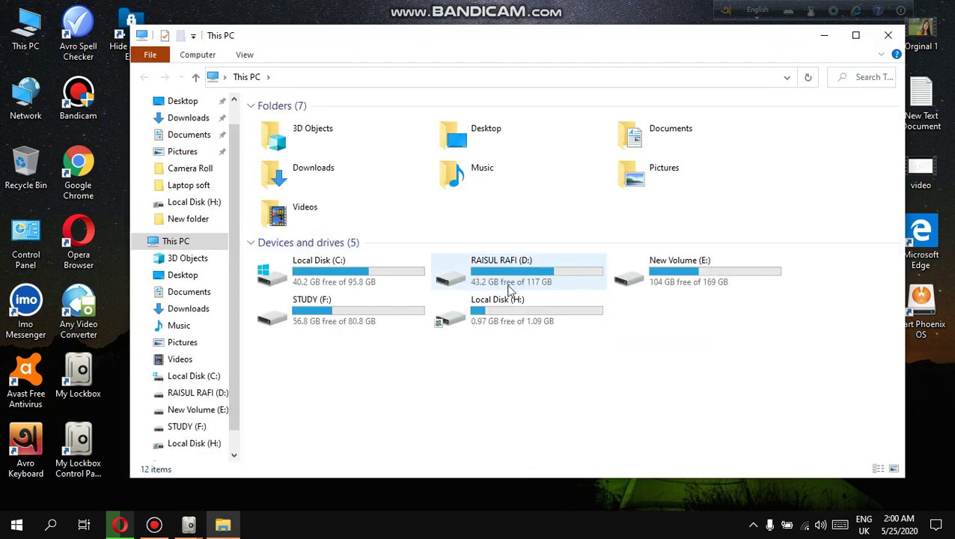
pyautogui.click(529, 320)
pyautogui.doubleClick(529, 319)
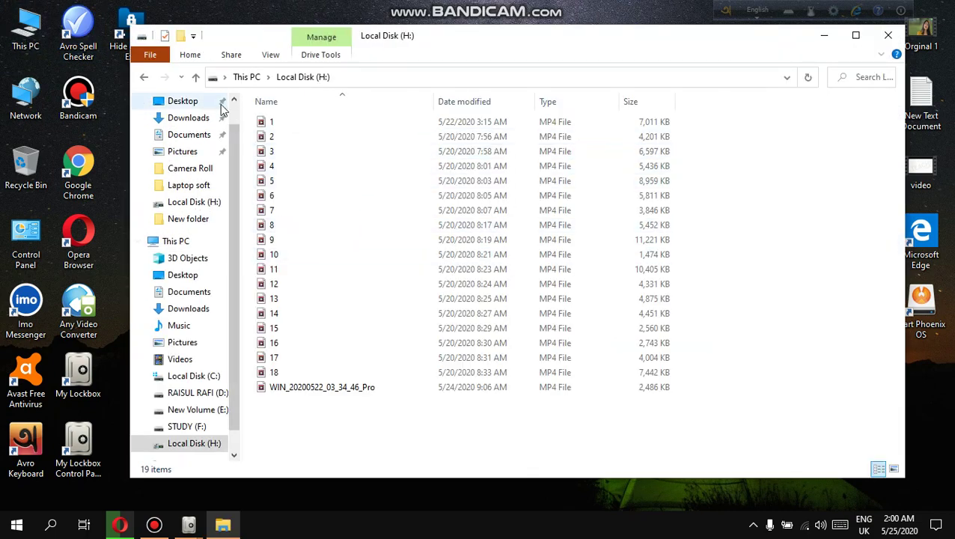
pyautogui.click(195, 77)
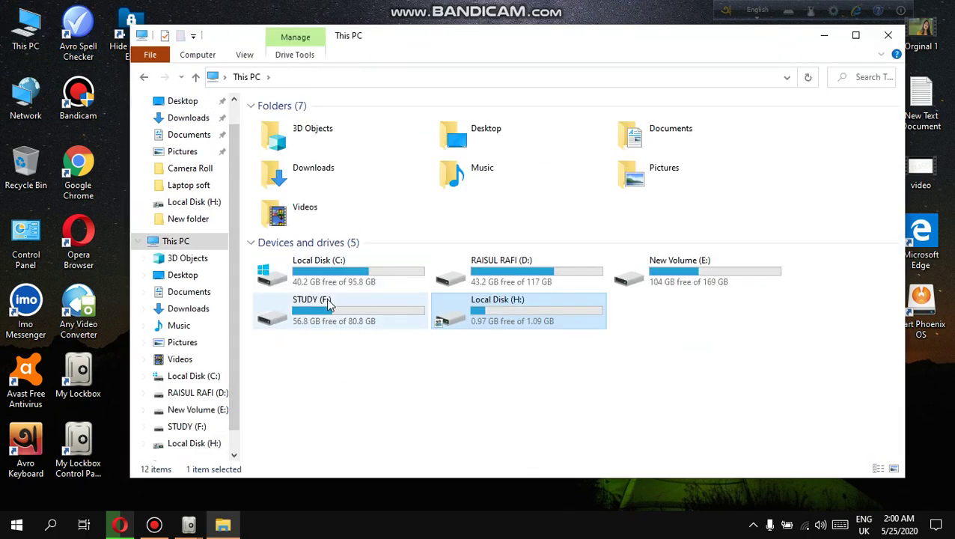
pyautogui.doubleClick(333, 311)
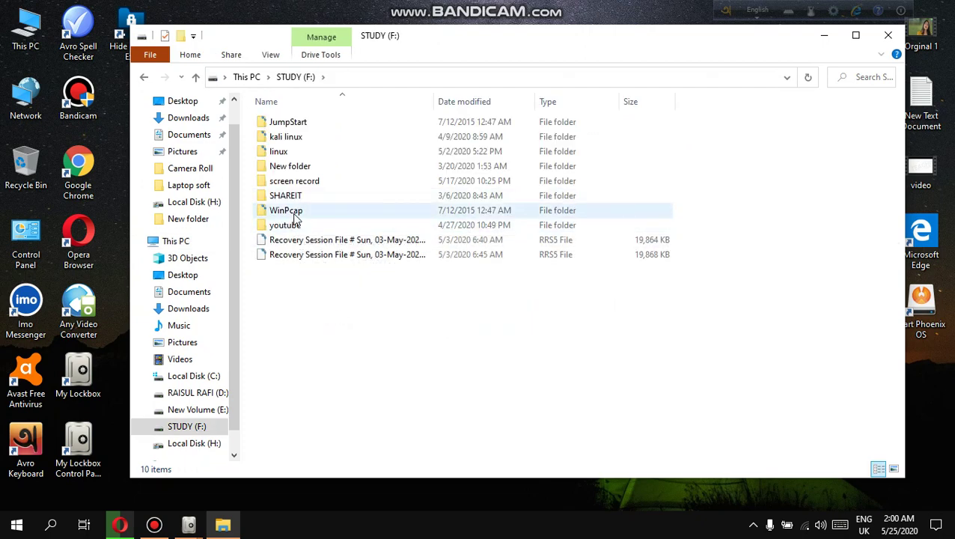
pyautogui.click(295, 215)
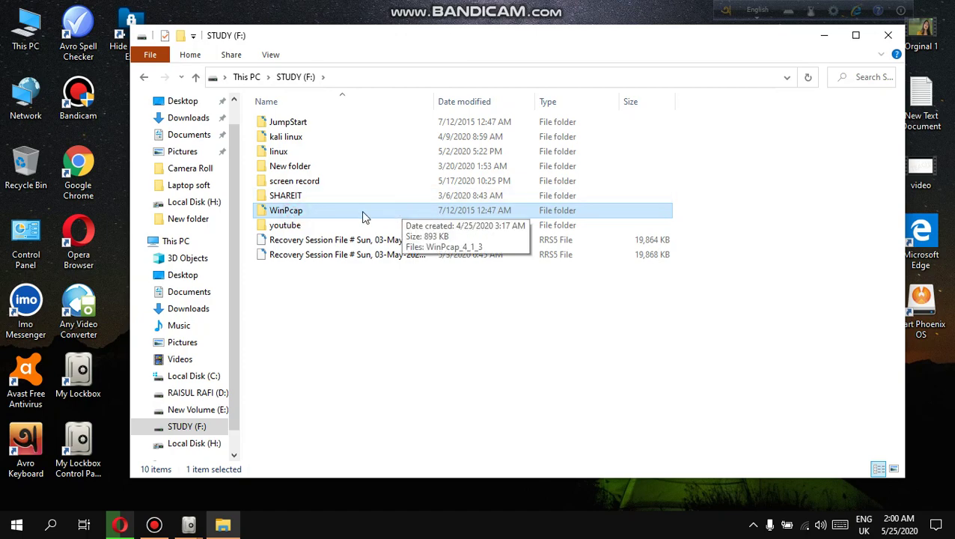
pyautogui.click(823, 37)
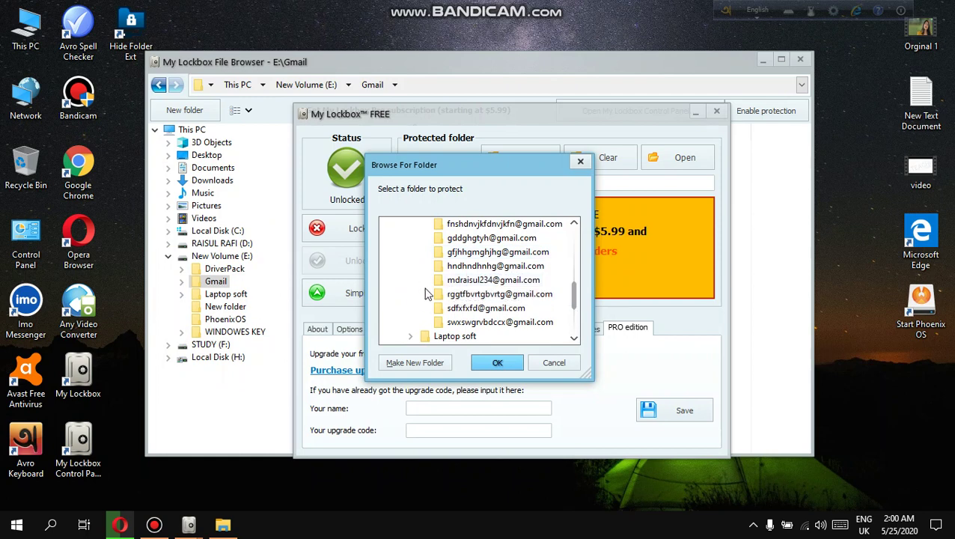
# Pick F:\WinPcap under STUDY (F:) as the protected folder and lock it.
pyautogui.scroll(-3, 428, 298)
pyautogui.doubleClick(434, 294)
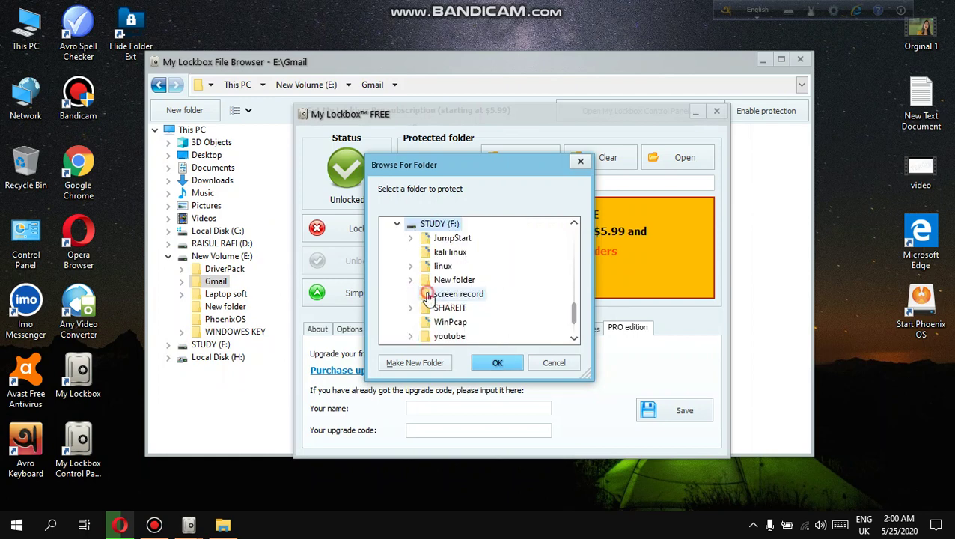
pyautogui.click(449, 324)
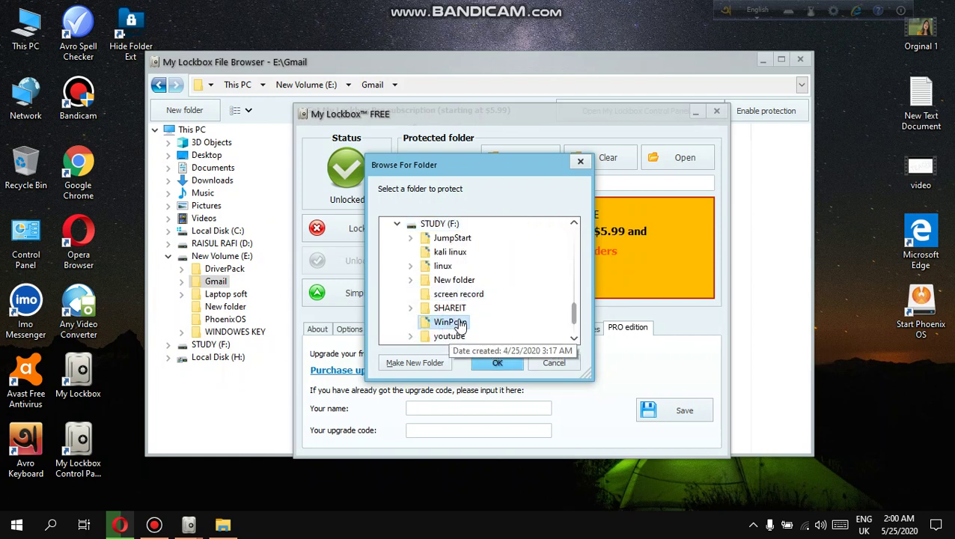
pyautogui.click(496, 362)
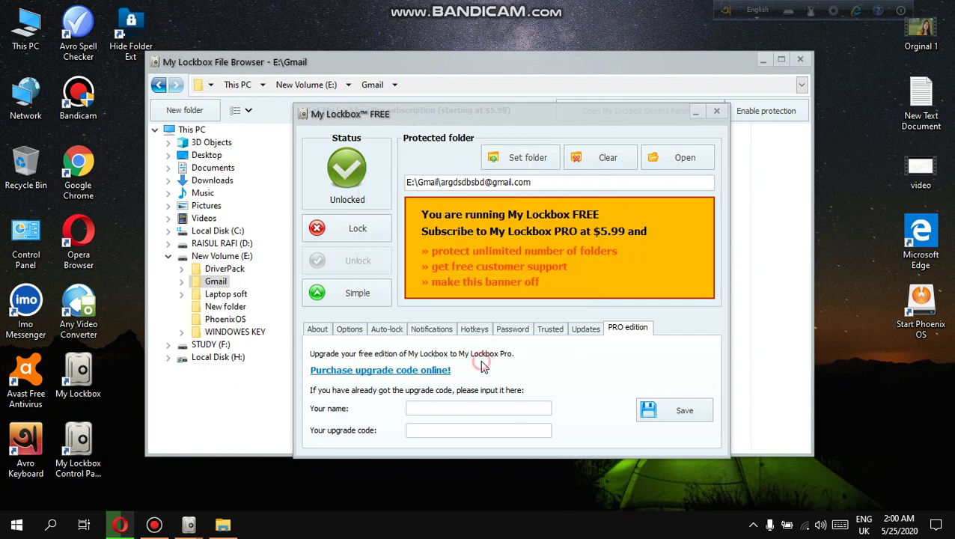
pyautogui.click(357, 228)
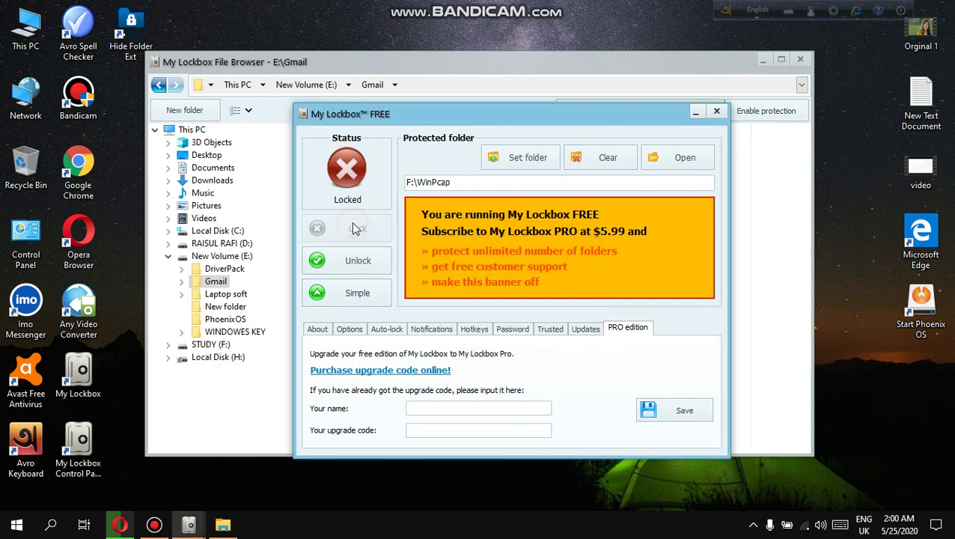
# Refresh the STUDY (F:) listing, snap Explorer left and move the Lockbox windows right.
pyautogui.click(222, 524)
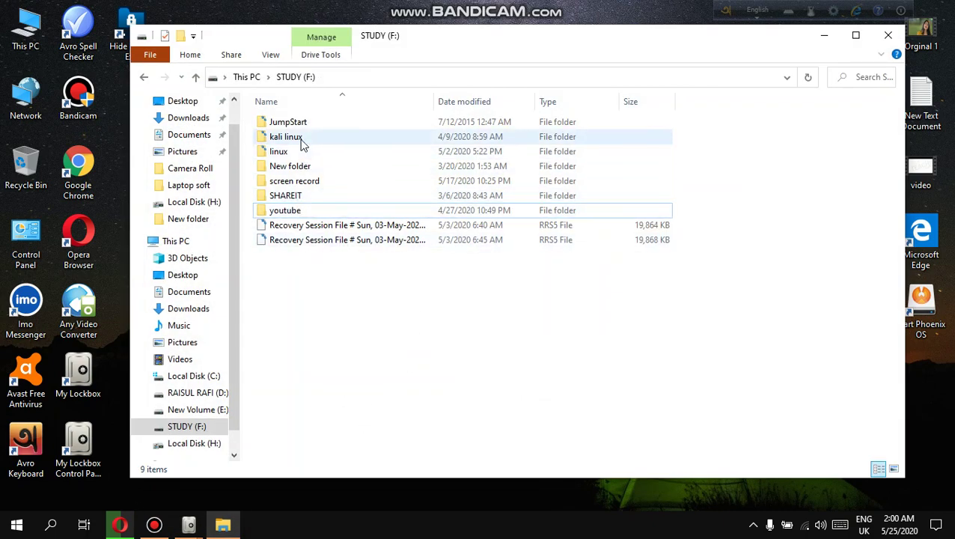
pyautogui.click(808, 76)
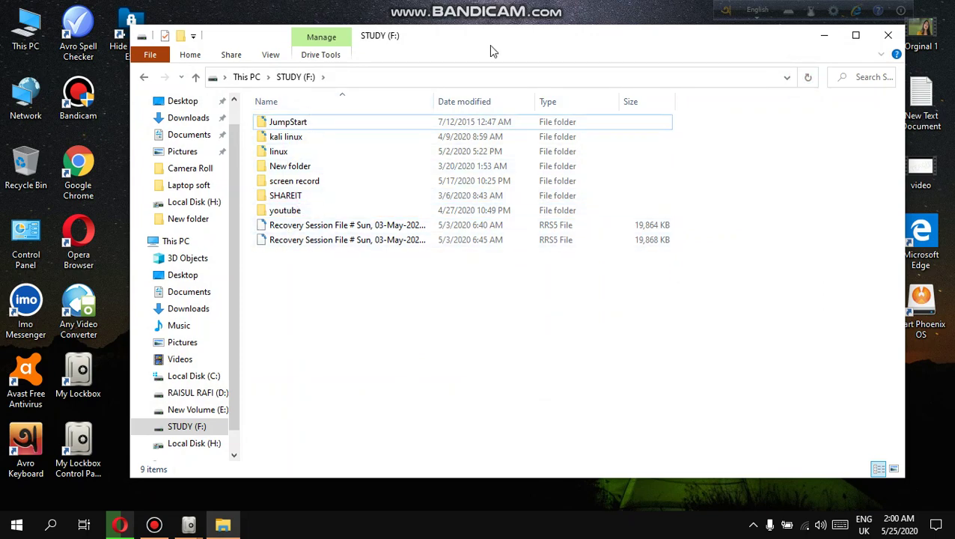
pyautogui.moveTo(765, 45); pyautogui.dragTo(6, 236)
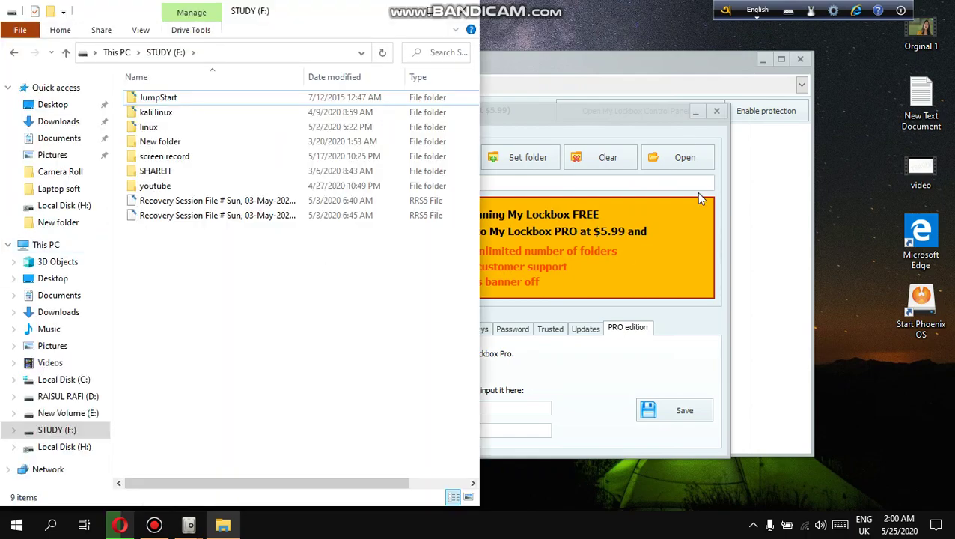
pyautogui.click(609, 116)
pyautogui.moveTo(609, 117); pyautogui.dragTo(776, 112)
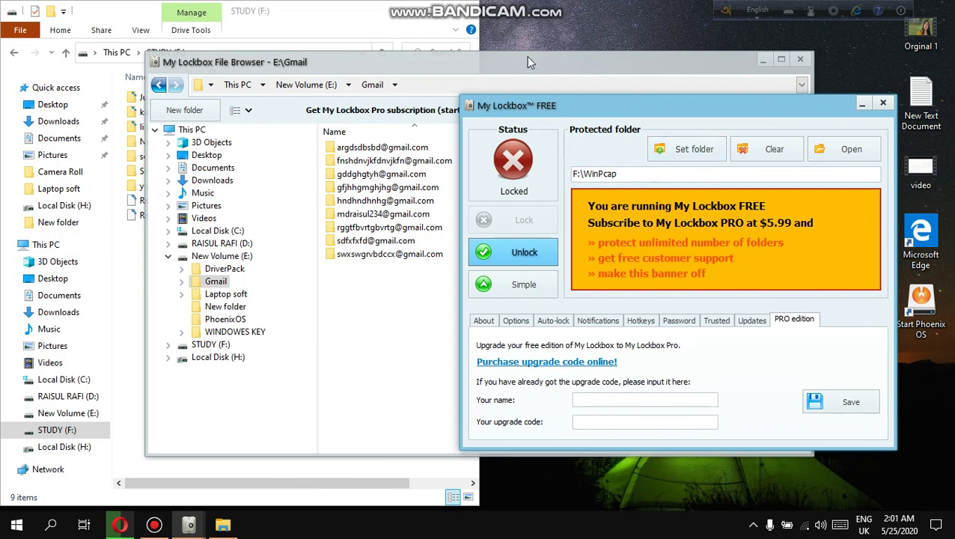
pyautogui.click(526, 62)
pyautogui.moveTo(526, 61); pyautogui.dragTo(724, 40)
pyautogui.click(662, 444)
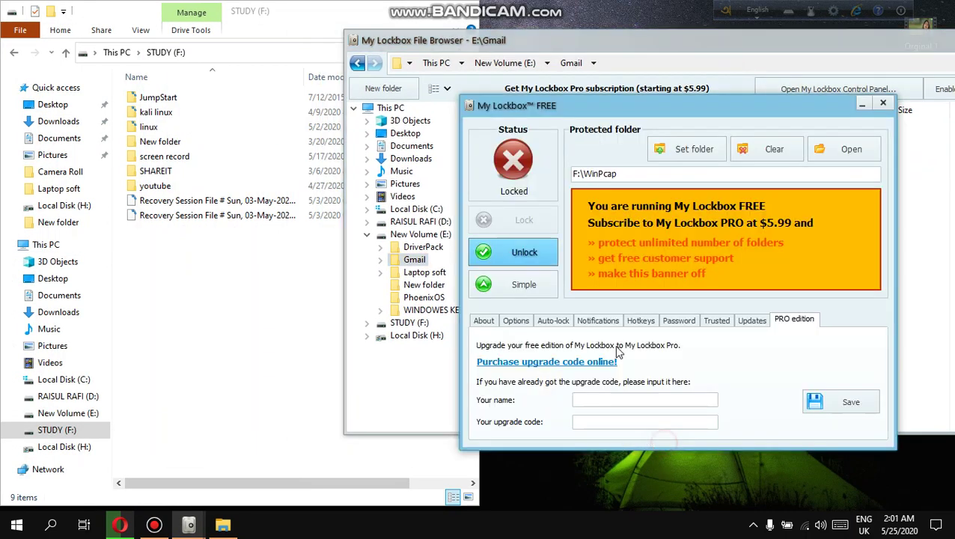
# Unlock WinPcap so it reappears, relock it, and close the Lockbox control window.
pyautogui.click(517, 253)
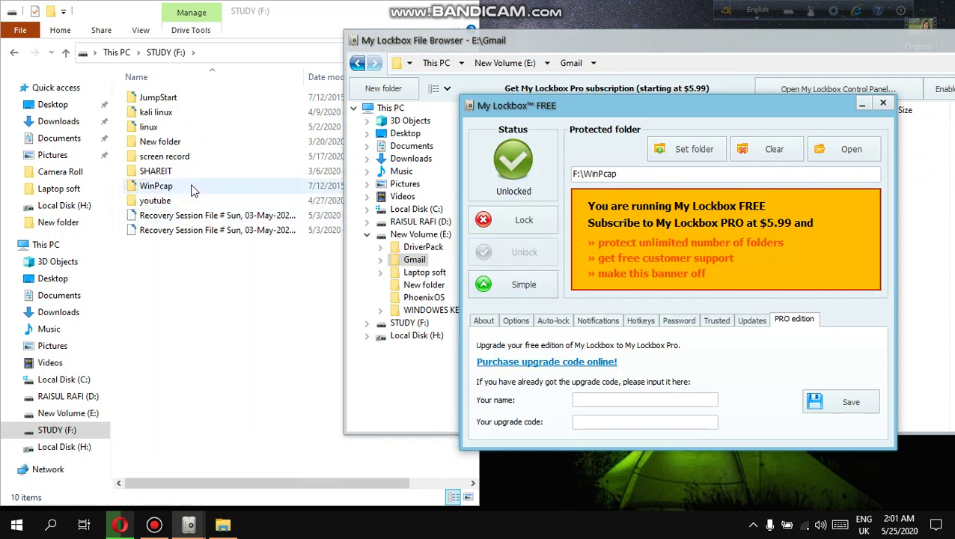
pyautogui.click(524, 219)
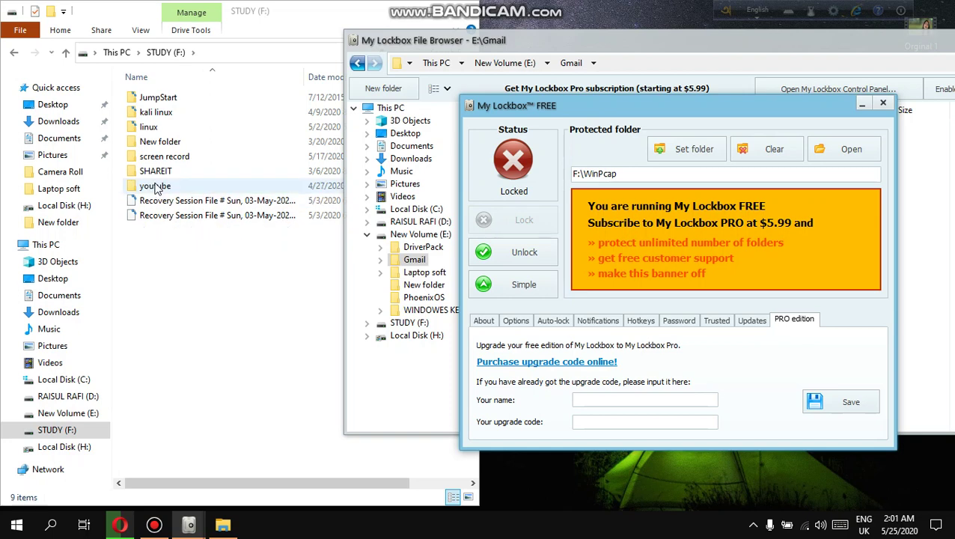
pyautogui.click(883, 103)
pyautogui.moveTo(931, 48); pyautogui.dragTo(633, 95)
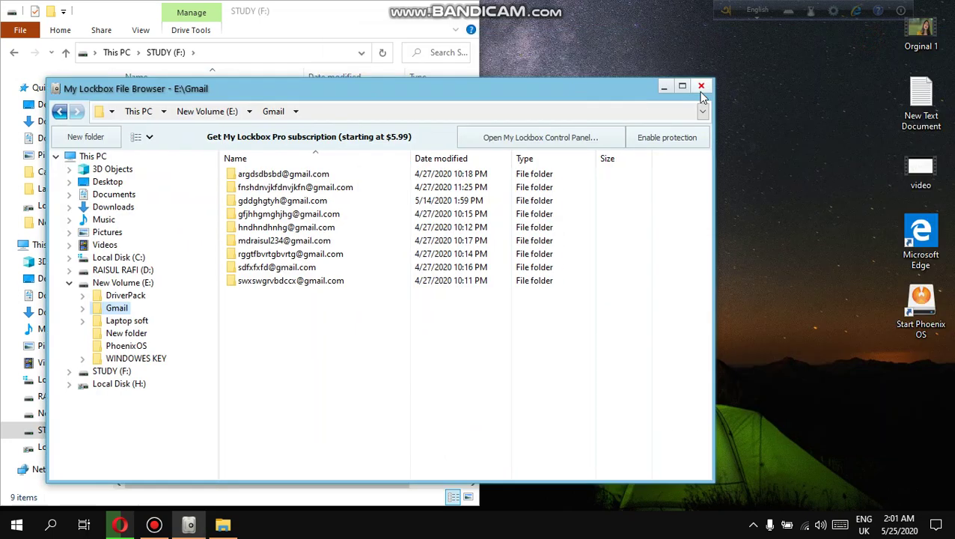
# Close both the My Lockbox File Browser and the STUDY (F:) Explorer window.
pyautogui.click(701, 86)
pyautogui.click(463, 6)
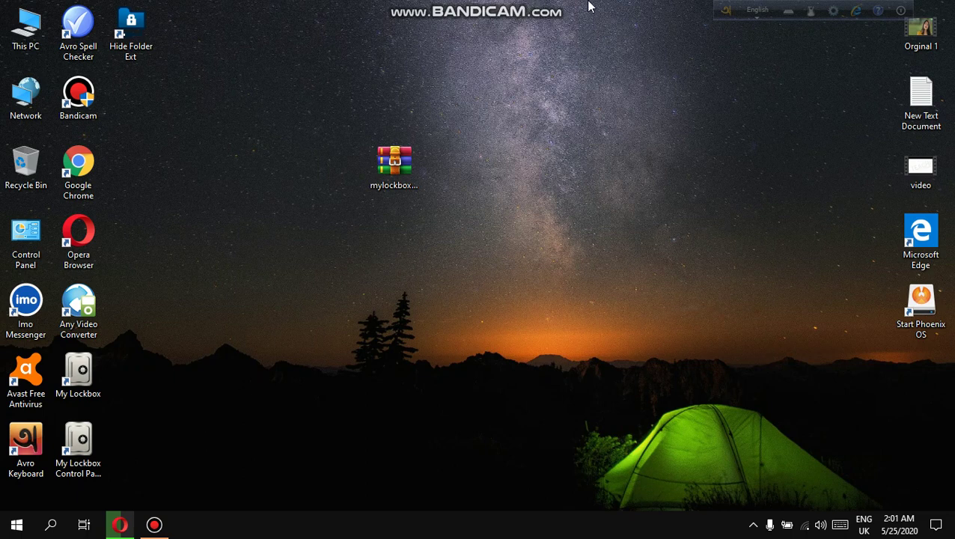
pyautogui.moveTo(588, 6)
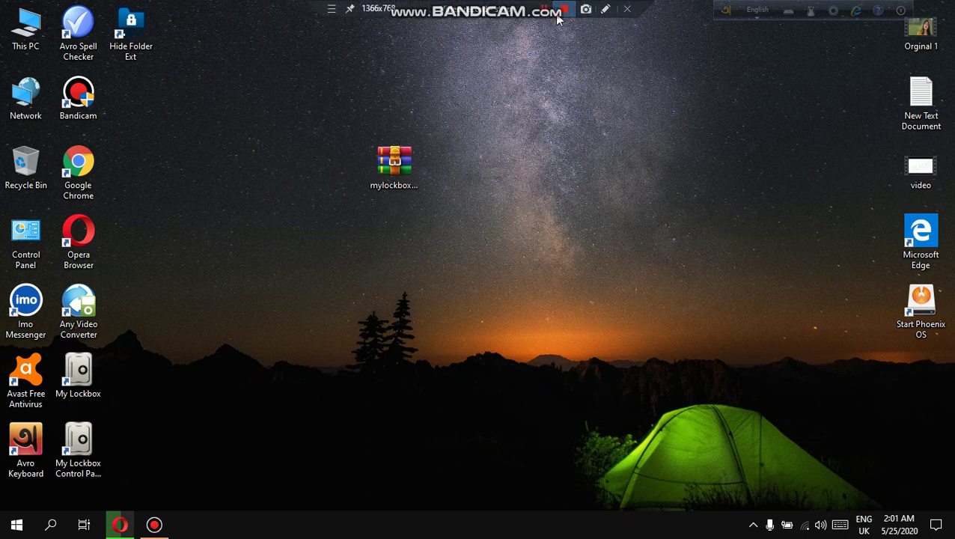